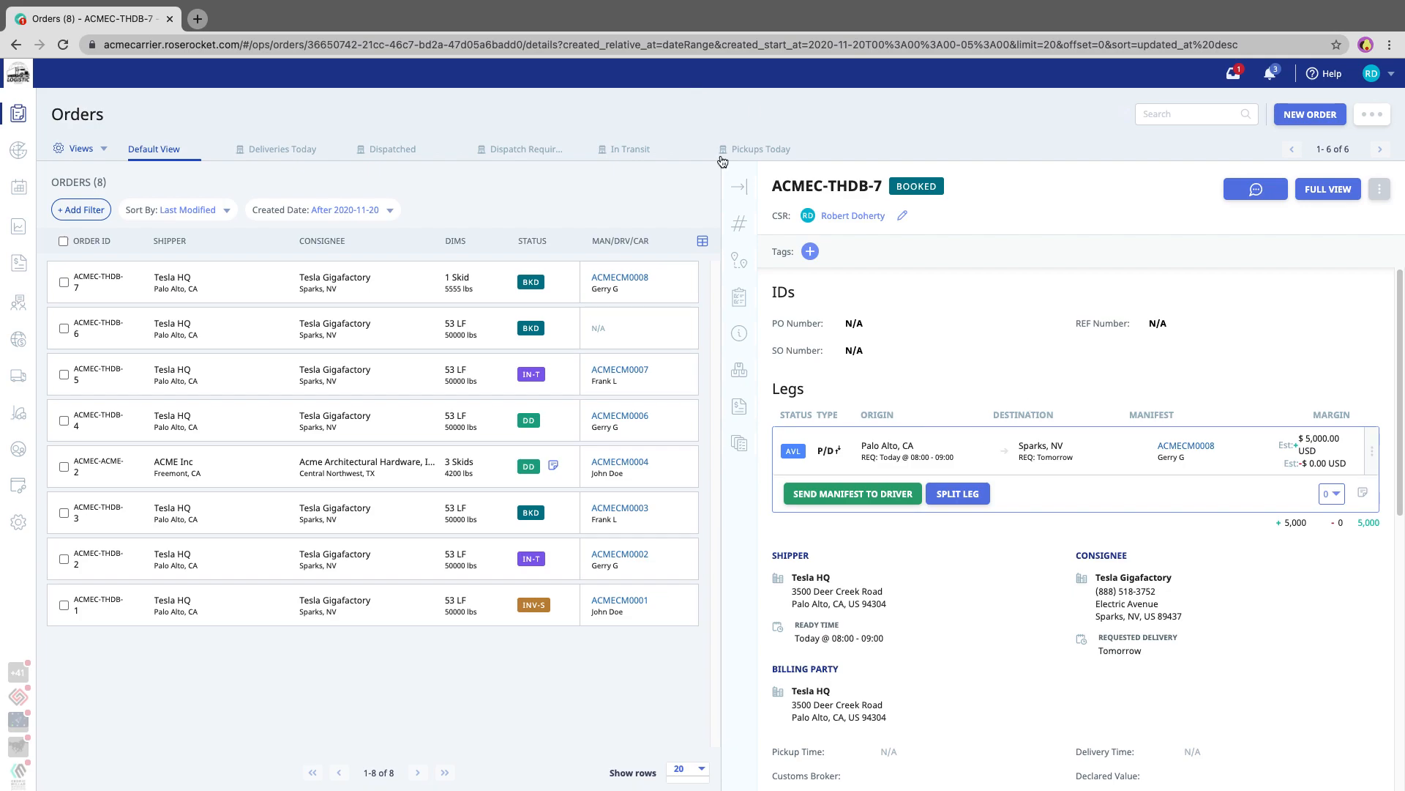
Step: Close the order's detail pane and open the Orders page in two additional browser tabs
{"action": "left_click", "coordinate": [743, 192]}
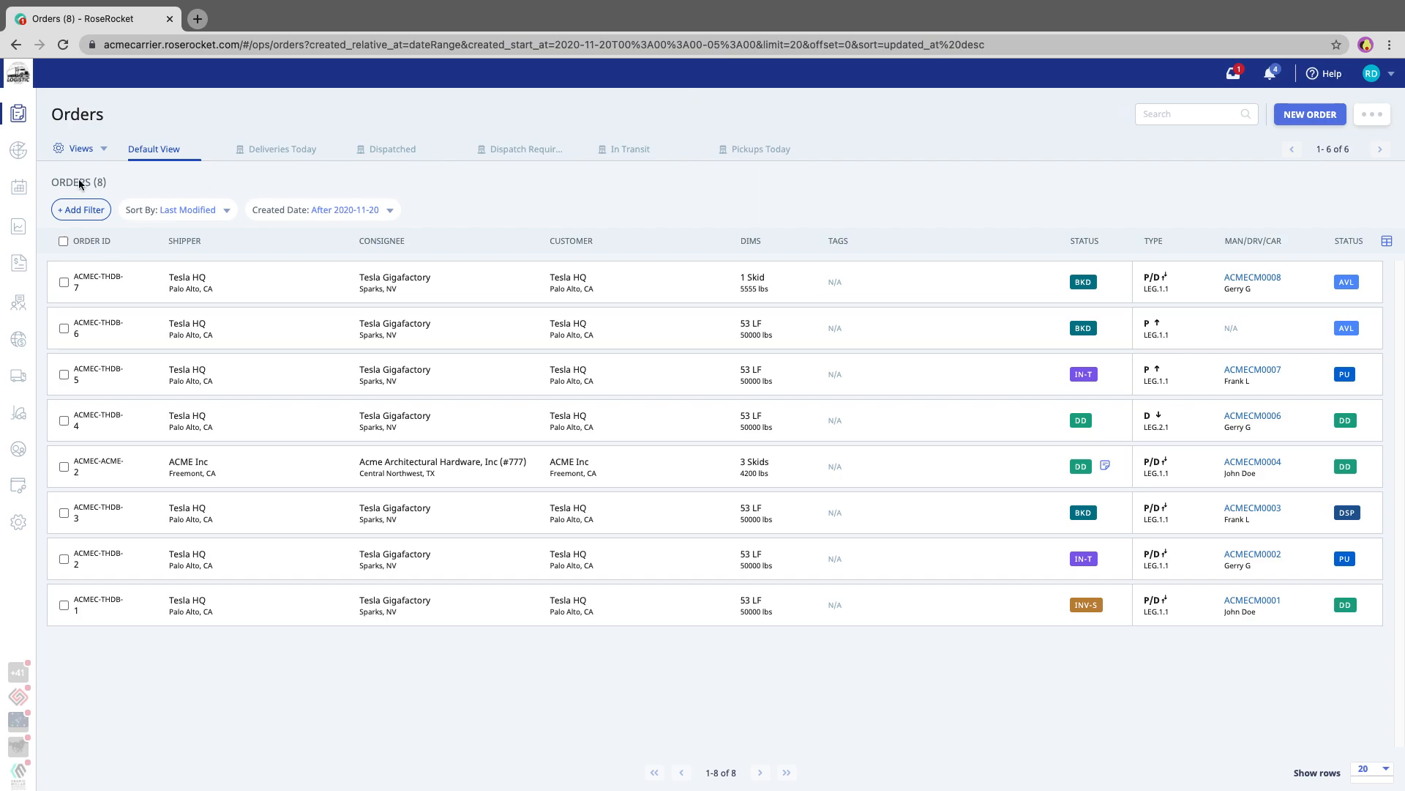
{"action": "mouse_move", "coordinate": [19, 191]}
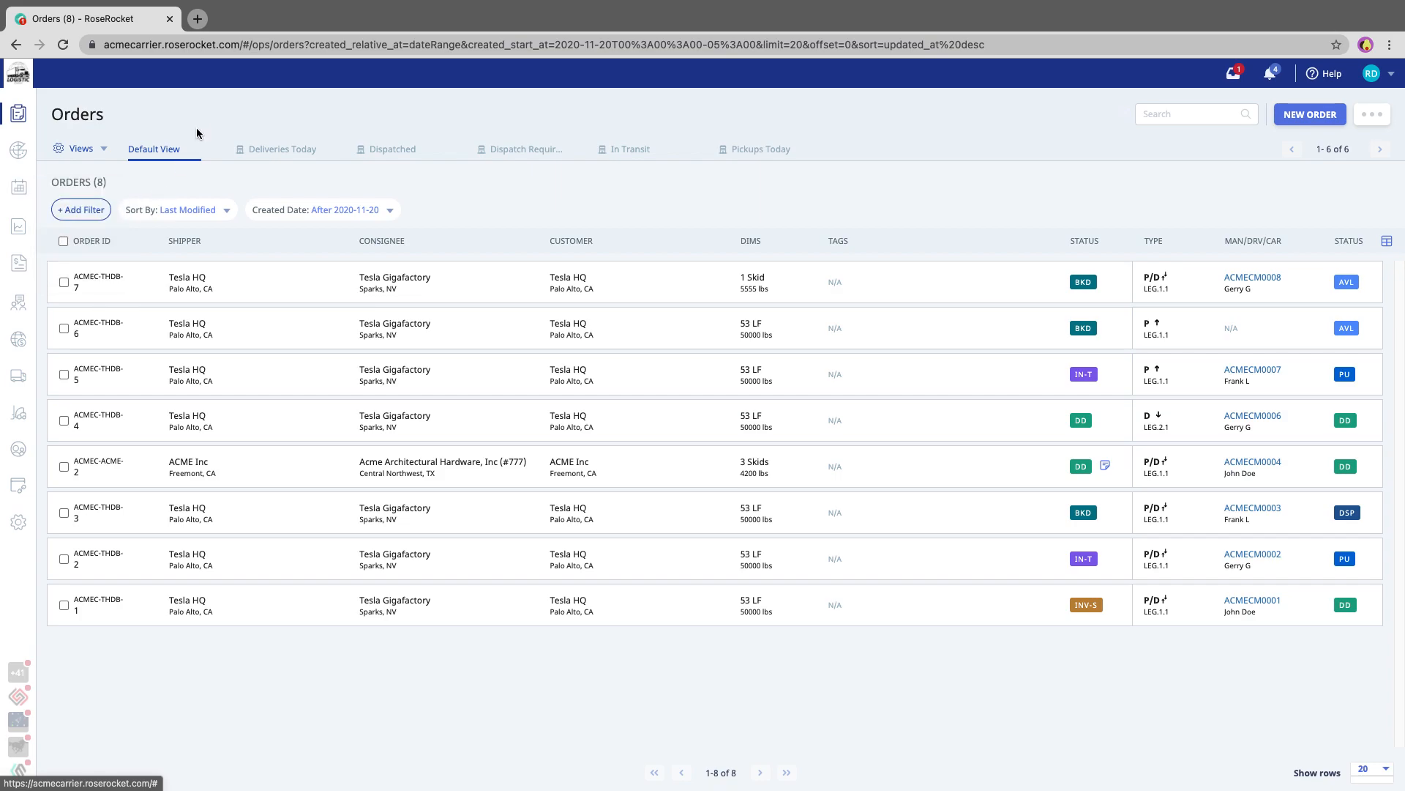
{"action": "left_click", "coordinate": [19, 115]}
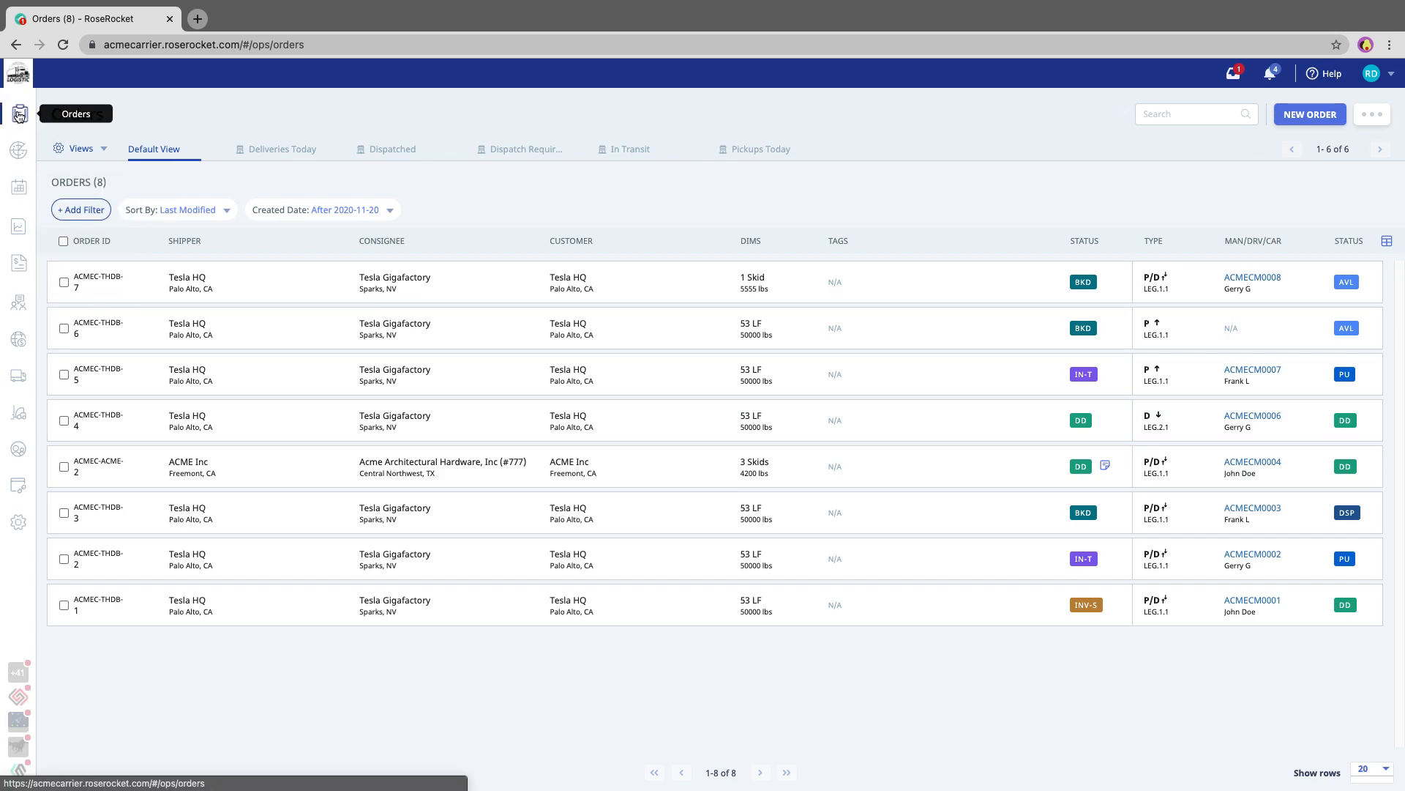
{"action": "right_click", "coordinate": [19, 115]}
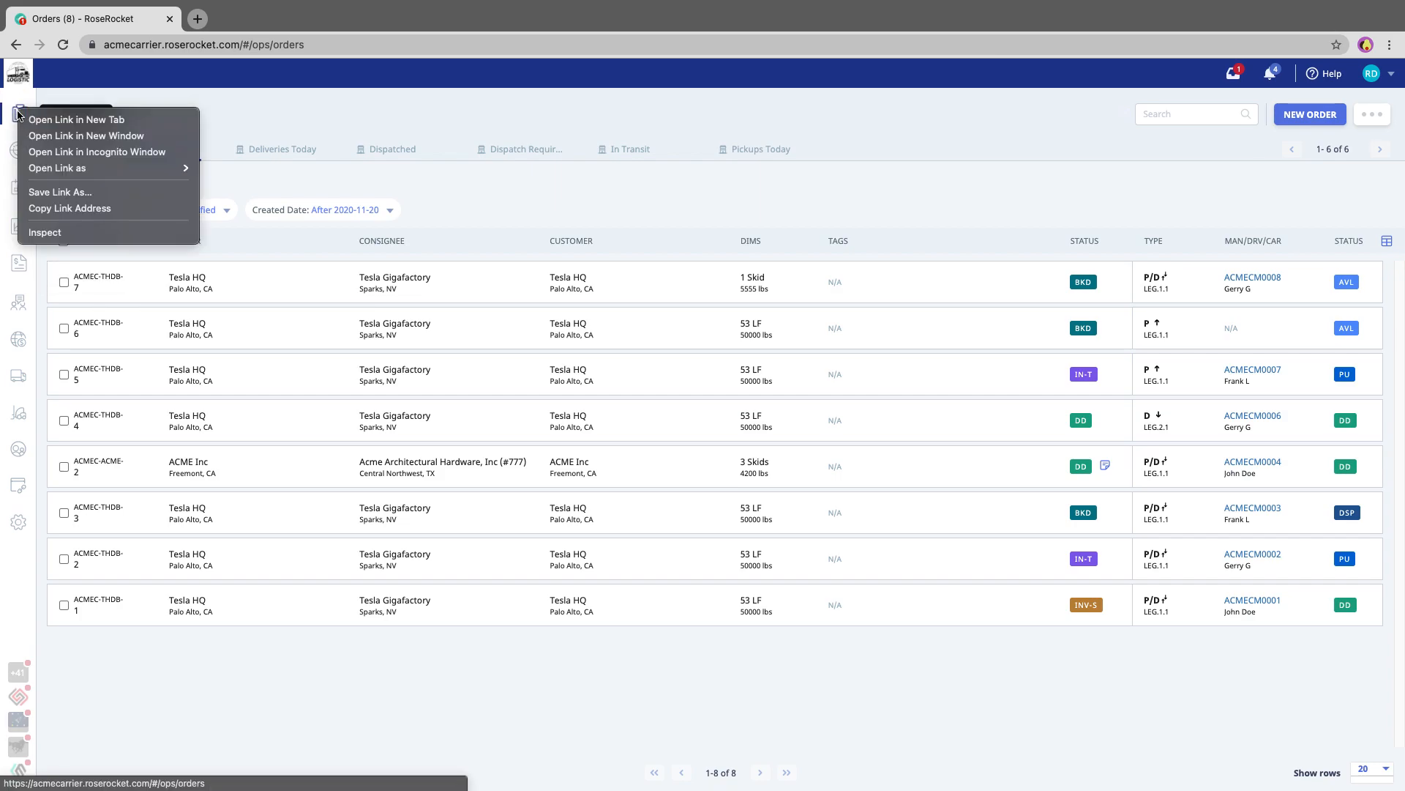
{"action": "left_click", "coordinate": [95, 123]}
{"action": "right_click", "coordinate": [19, 118]}
{"action": "left_click", "coordinate": [45, 123]}
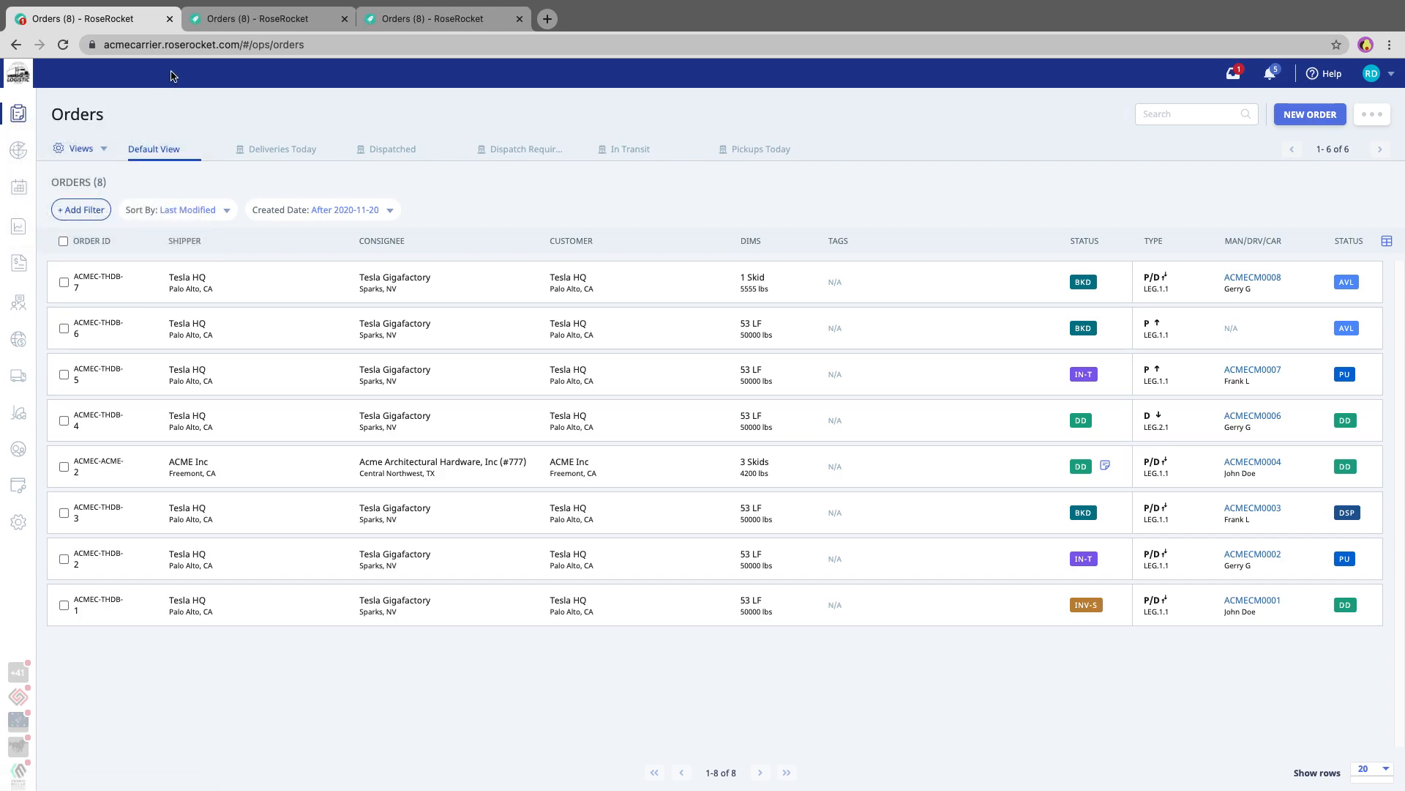
Step: Load the Manifests planning board in the second browser tab and the Legs planning board in the third
{"action": "left_click", "coordinate": [238, 27]}
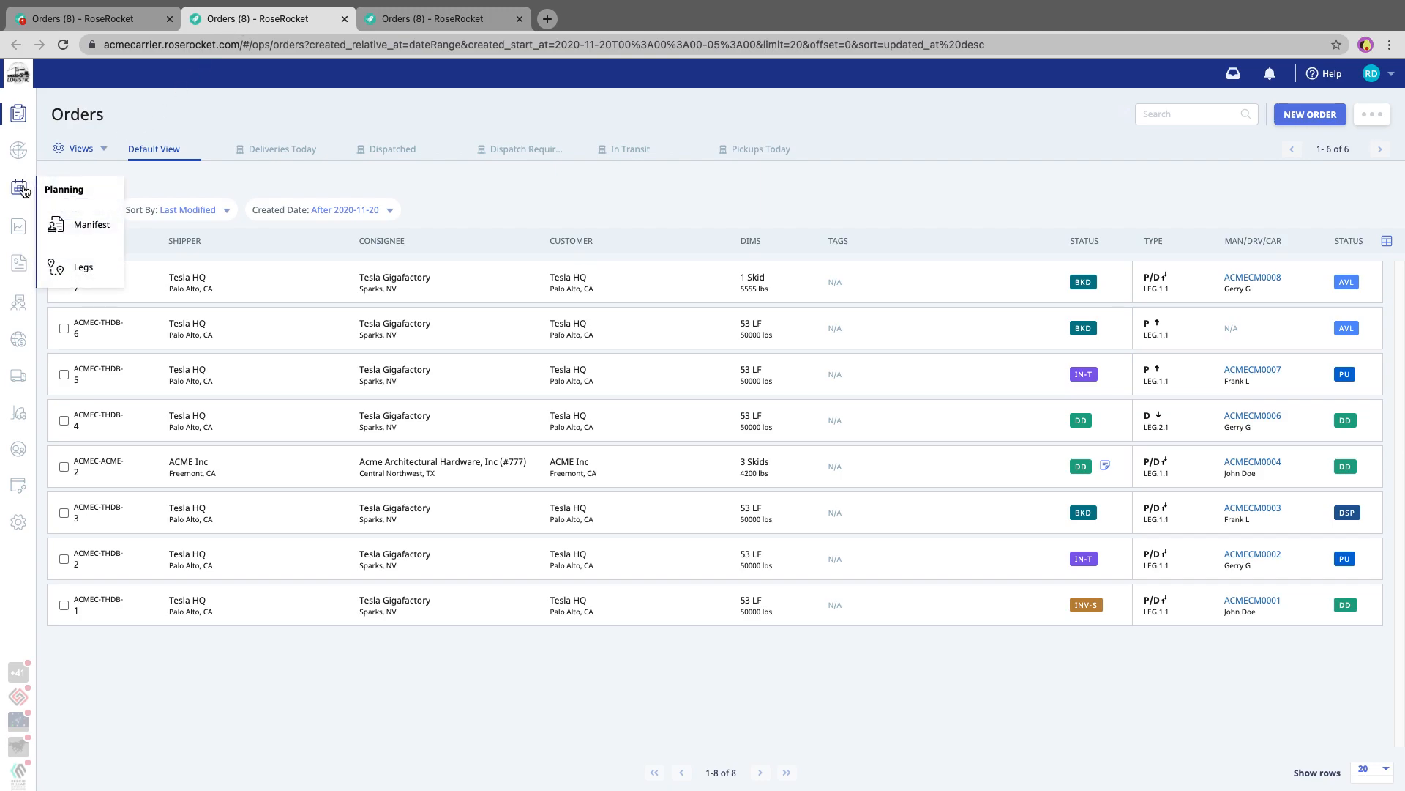
{"action": "left_click", "coordinate": [75, 225]}
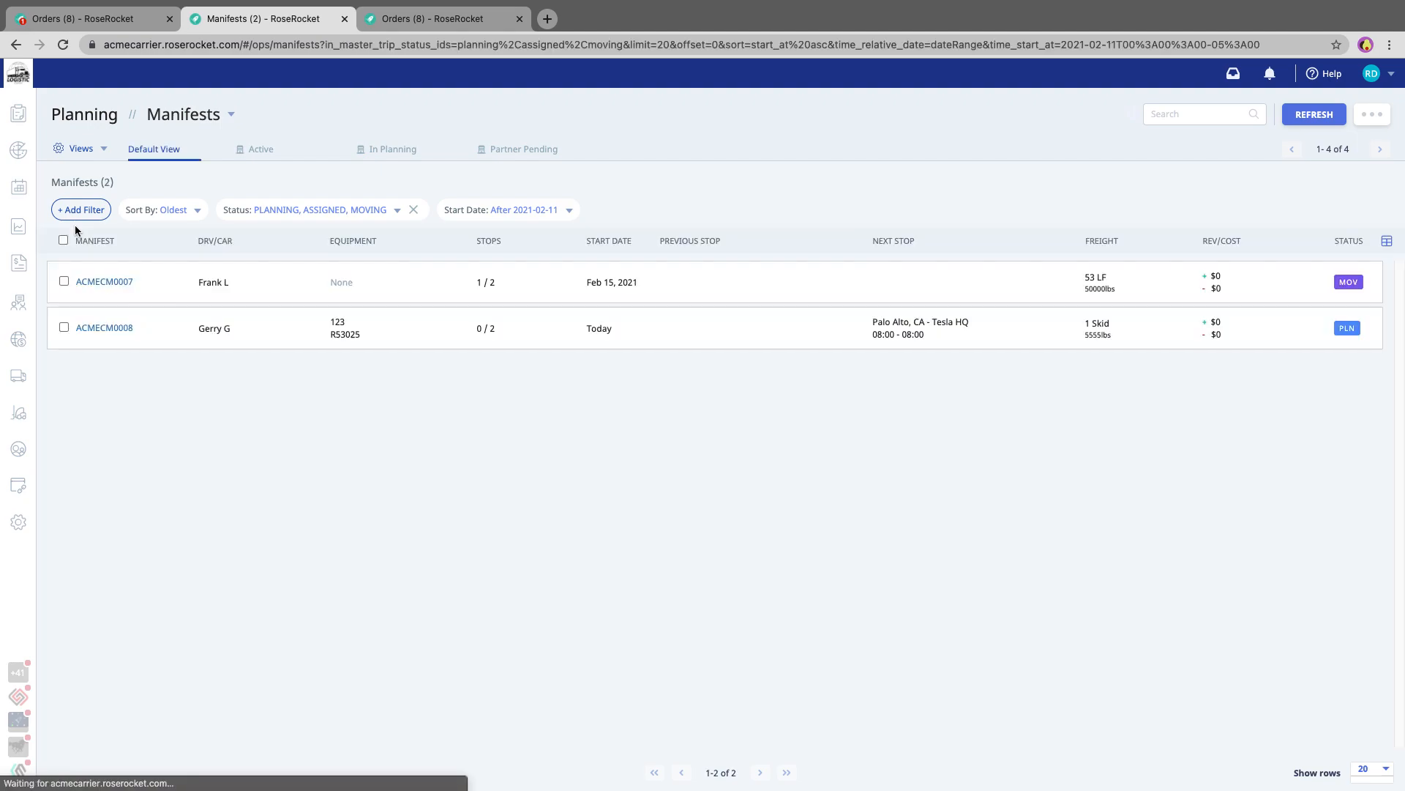
{"action": "left_click", "coordinate": [430, 17]}
{"action": "mouse_move", "coordinate": [18, 186]}
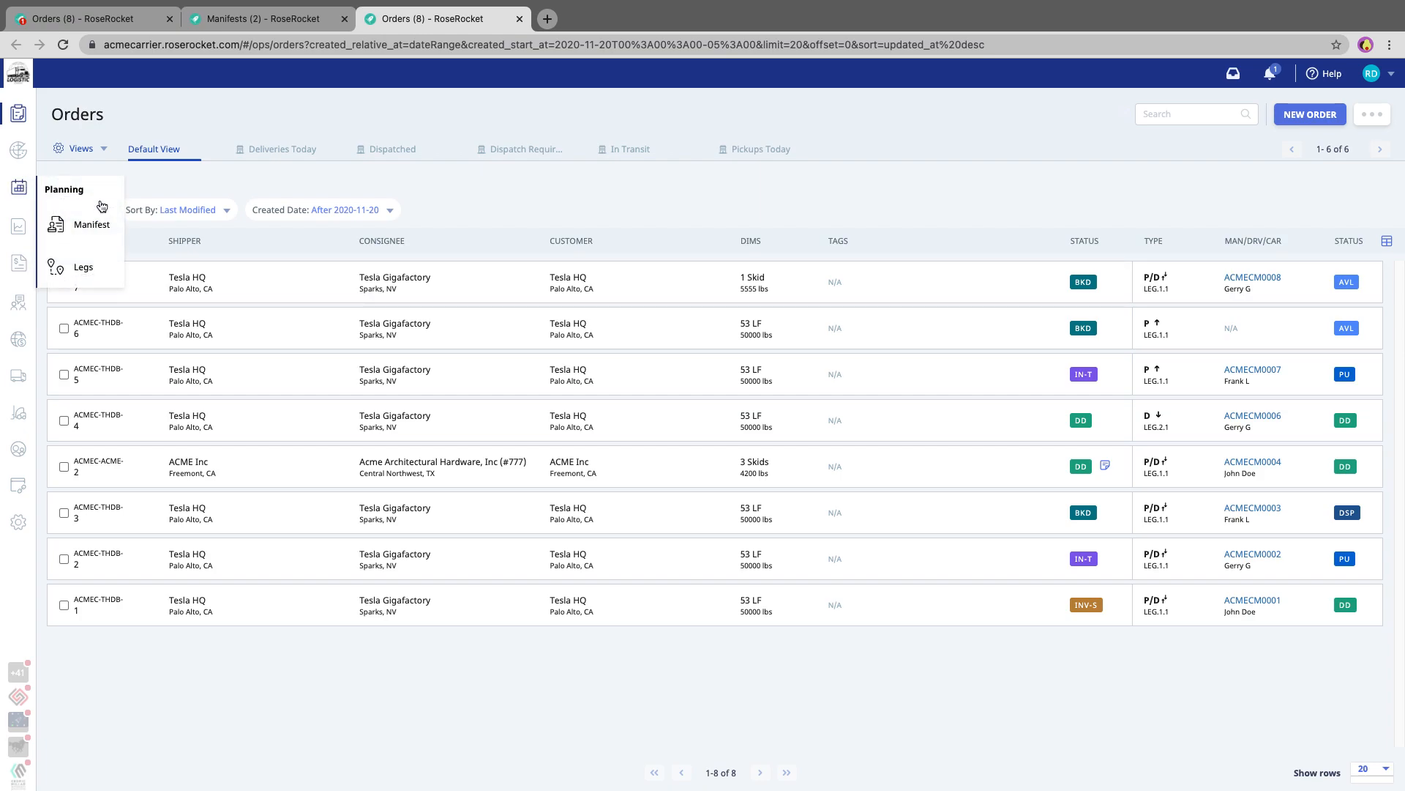
{"action": "left_click", "coordinate": [81, 269]}
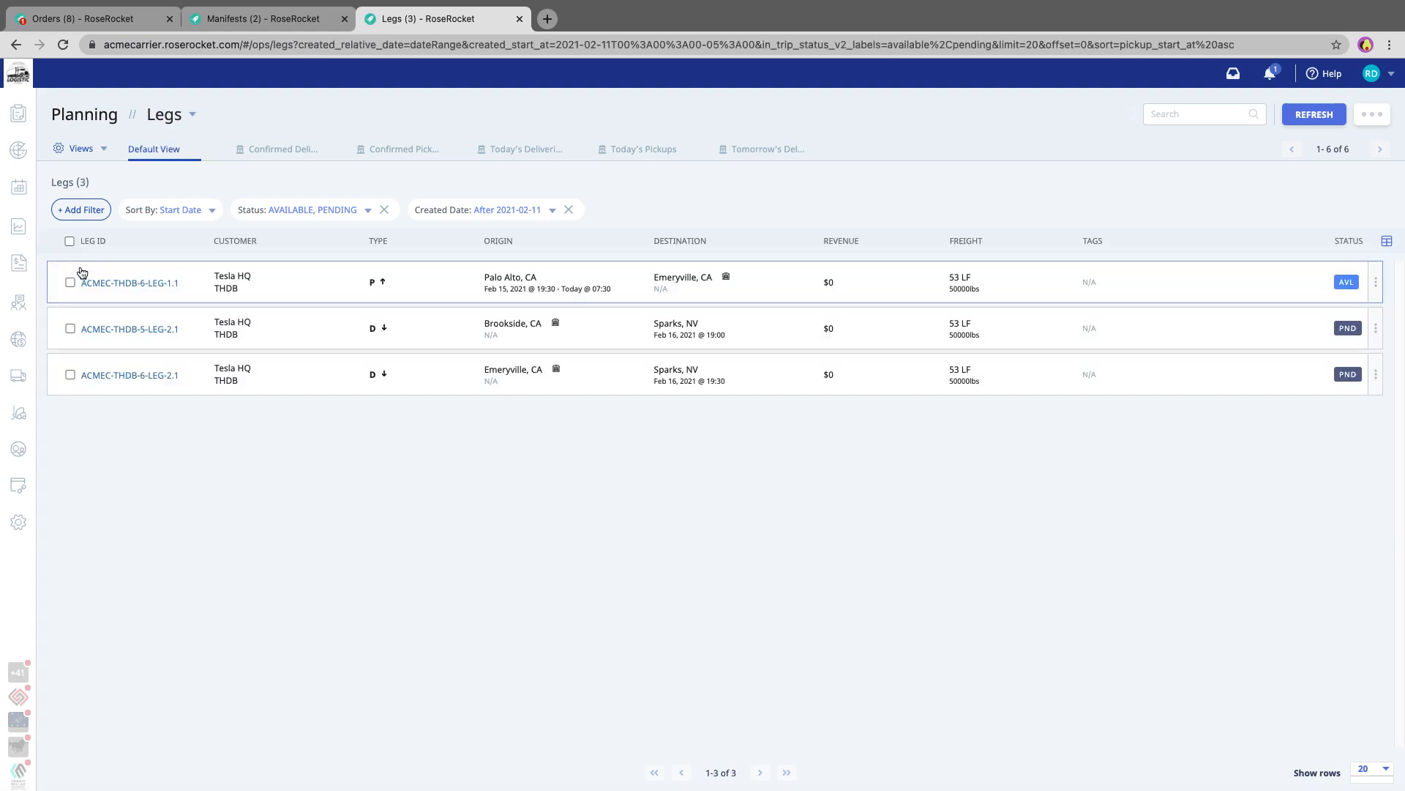
Step: Separate the Legs board from the Orders and Manifests tabs into its own browser window
{"action": "left_click", "coordinate": [128, 22]}
{"action": "left_click", "coordinate": [240, 22]}
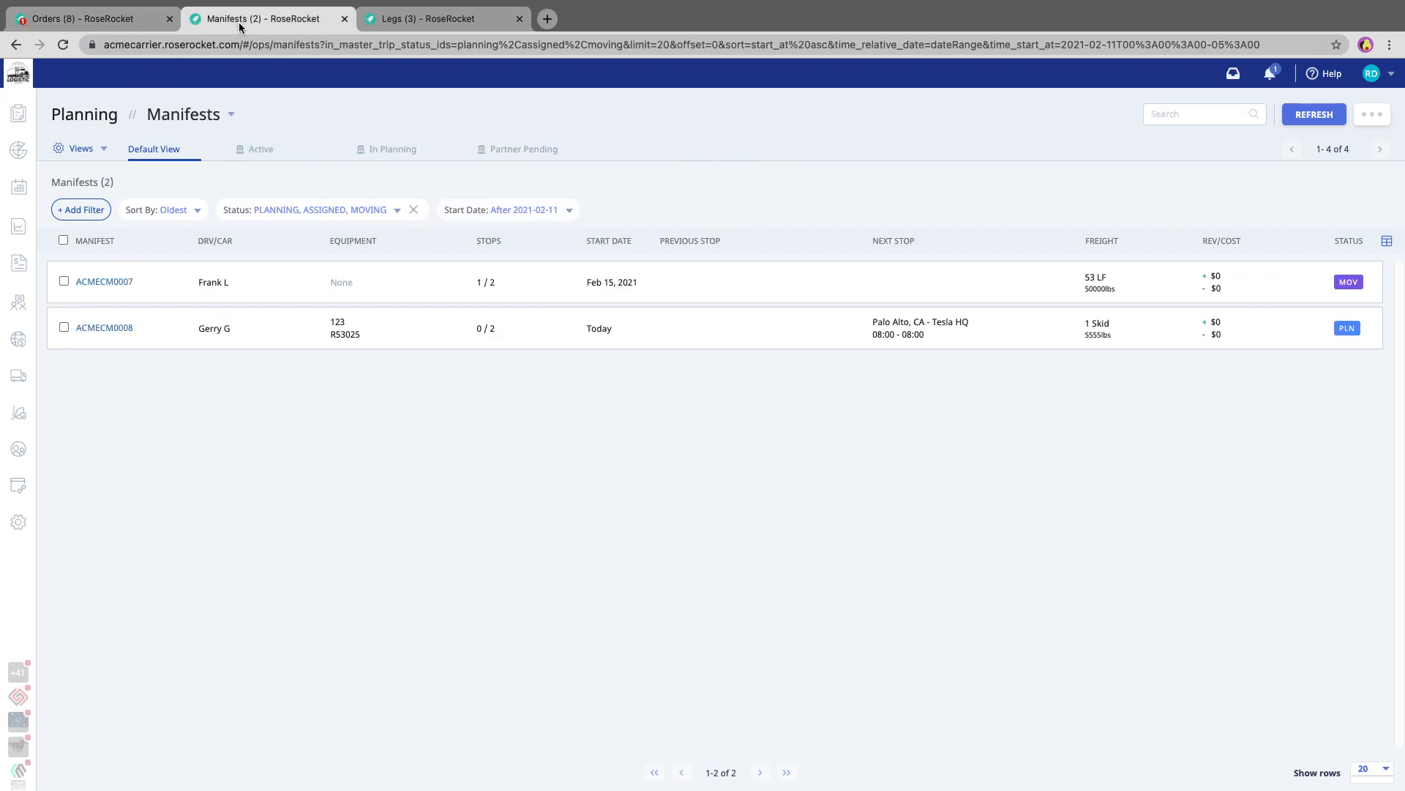
{"action": "left_click", "coordinate": [408, 22]}
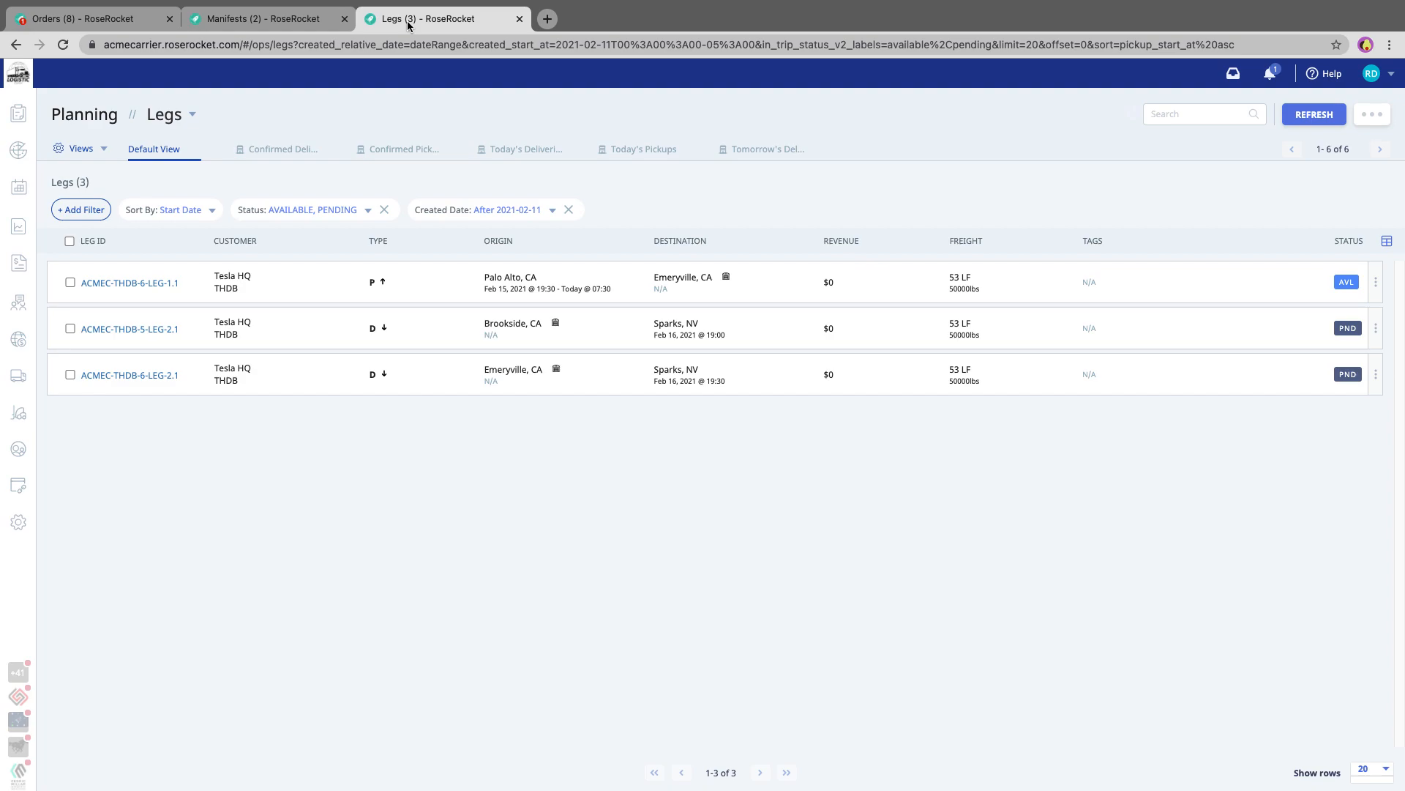
{"action": "left_click_drag", "start_coordinate": [407, 25], "coordinate": [864, 170]}
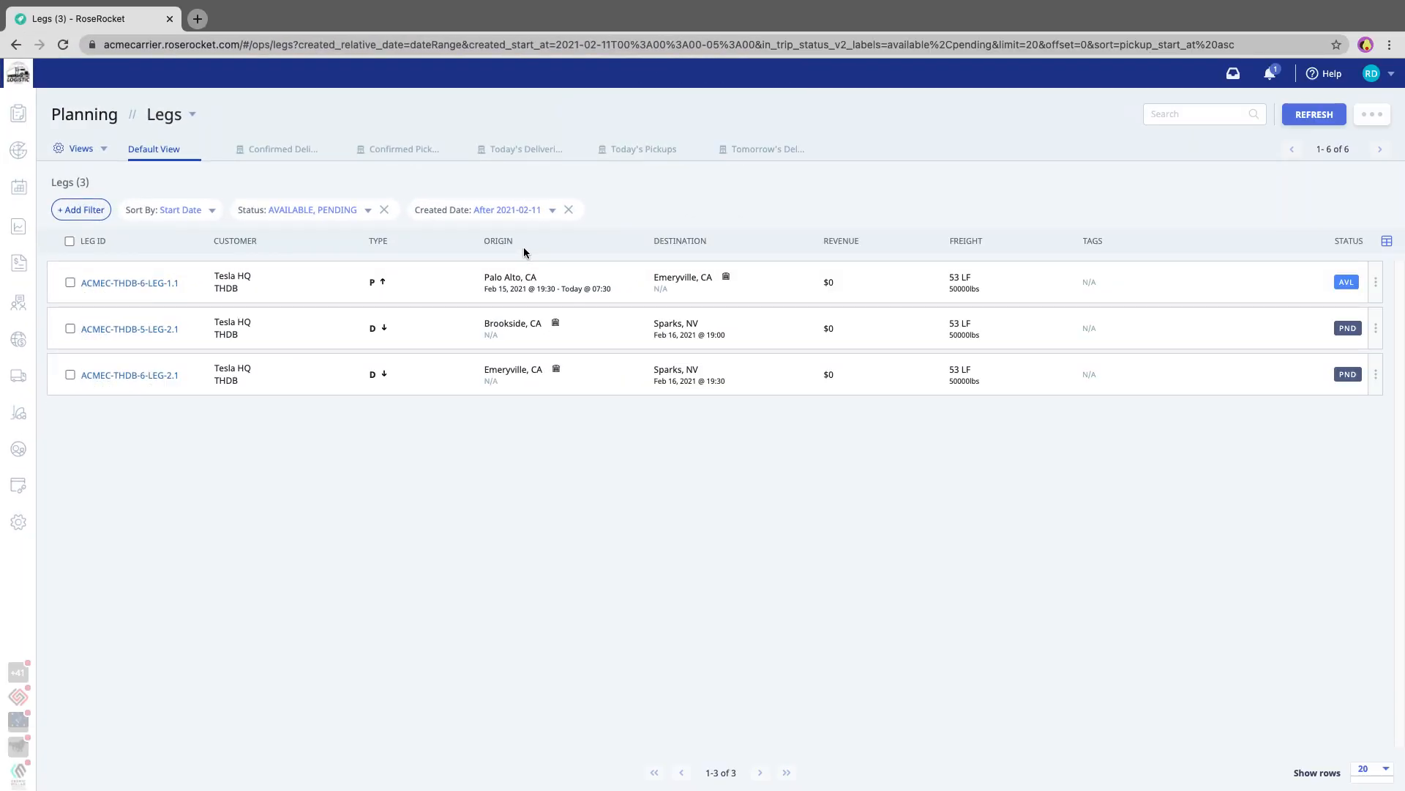
Step: Compare the Manifests board with the Legs board by alternating between their two windows
{"action": "key", "text": "ctrl+Left"}
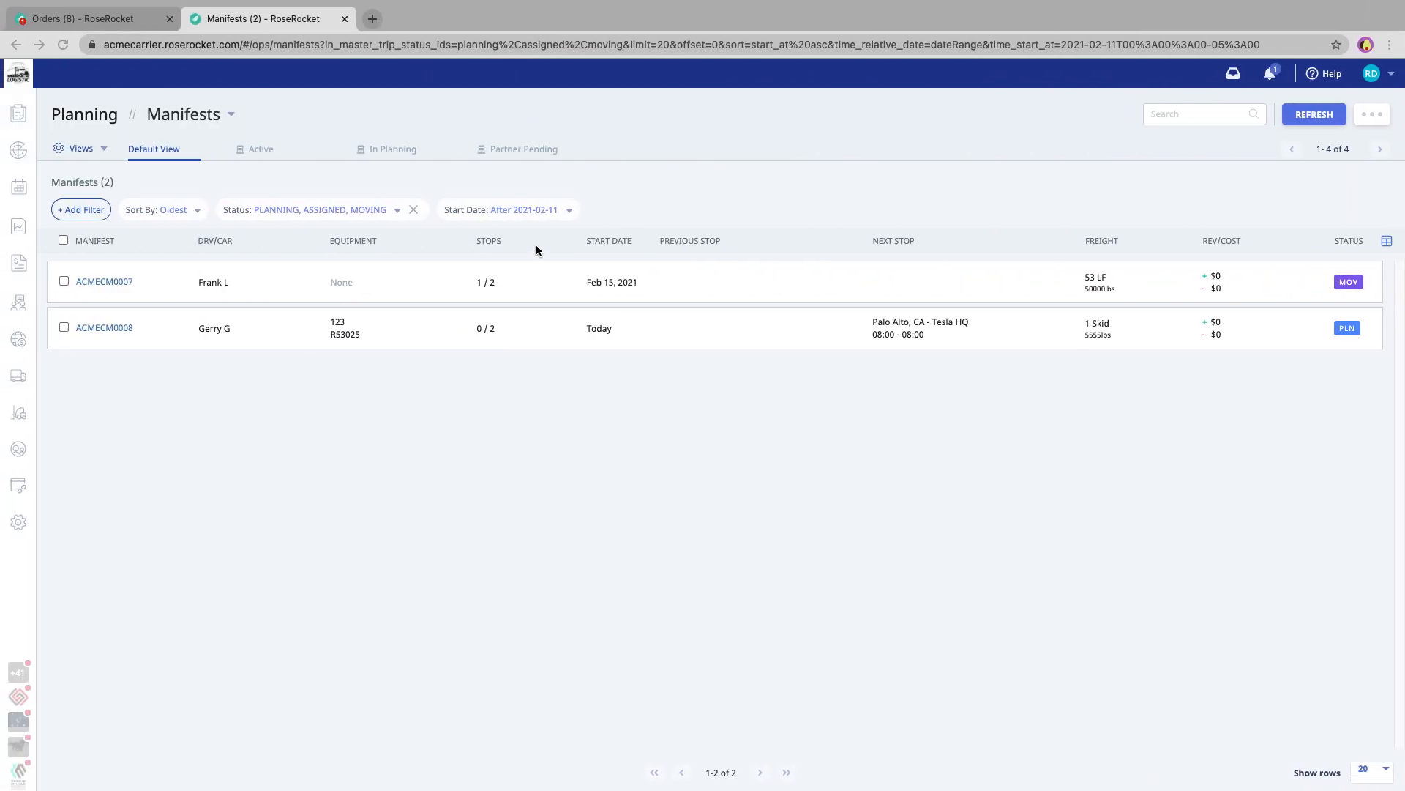
{"action": "key", "text": "ctrl+Right"}
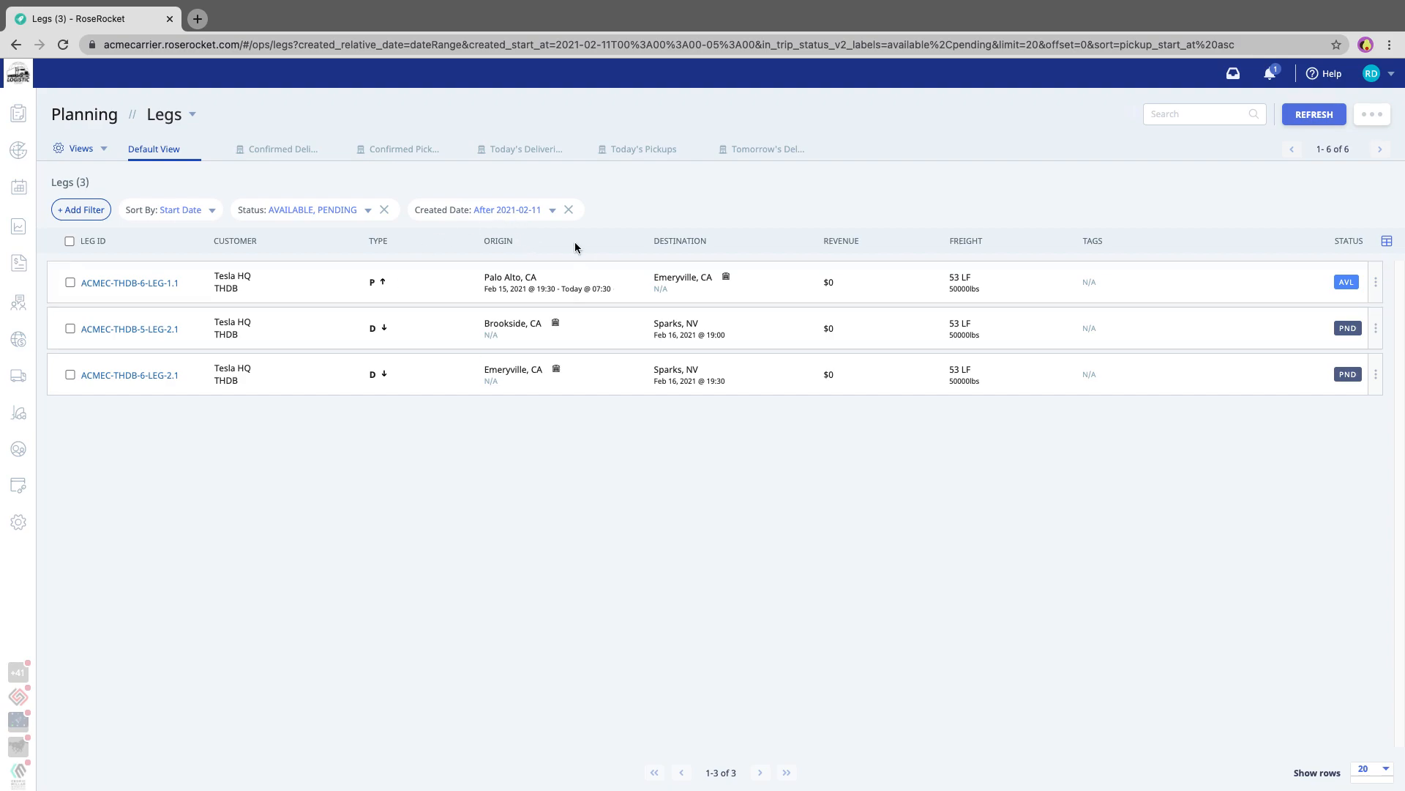
{"action": "key", "text": "ctrl+Left"}
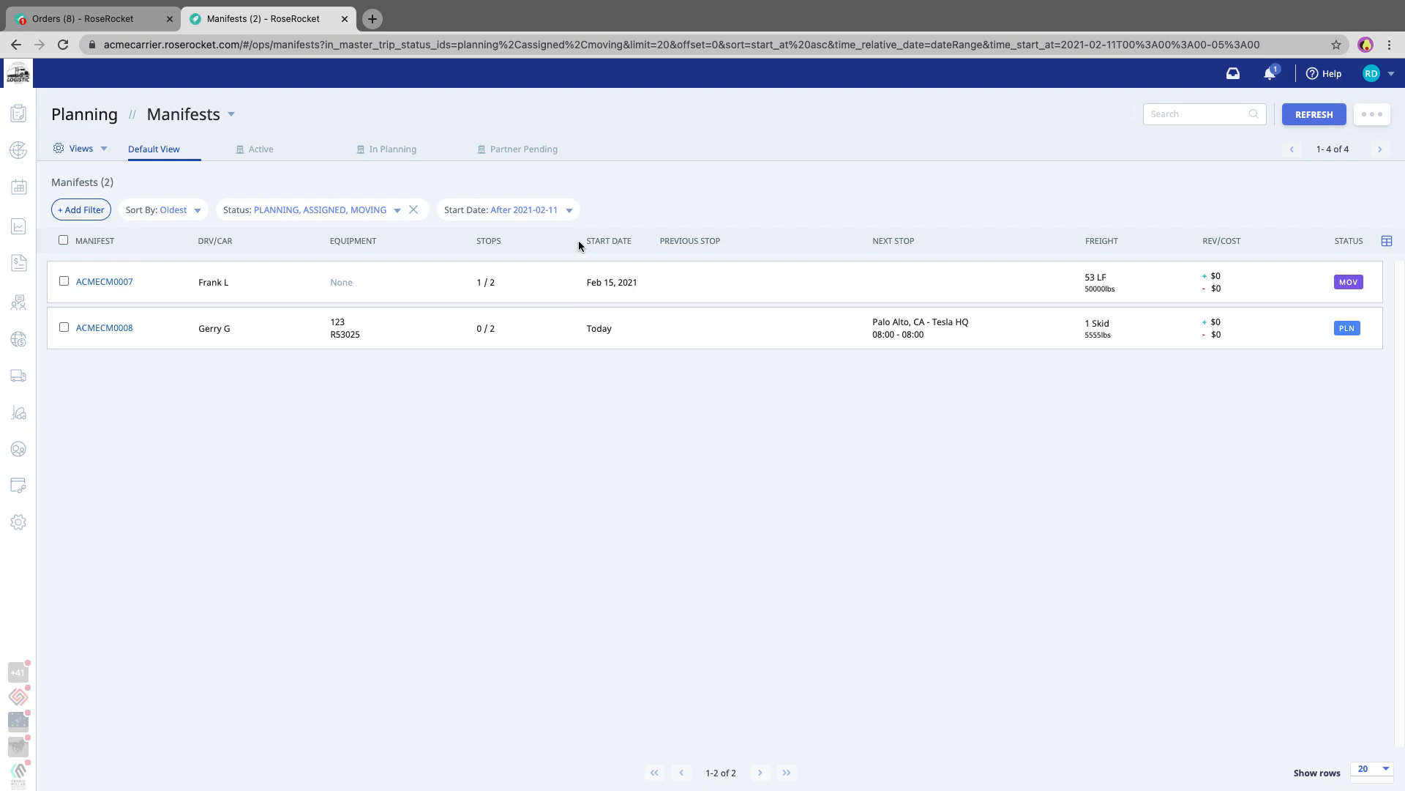
{"action": "key", "text": "ctrl+Right"}
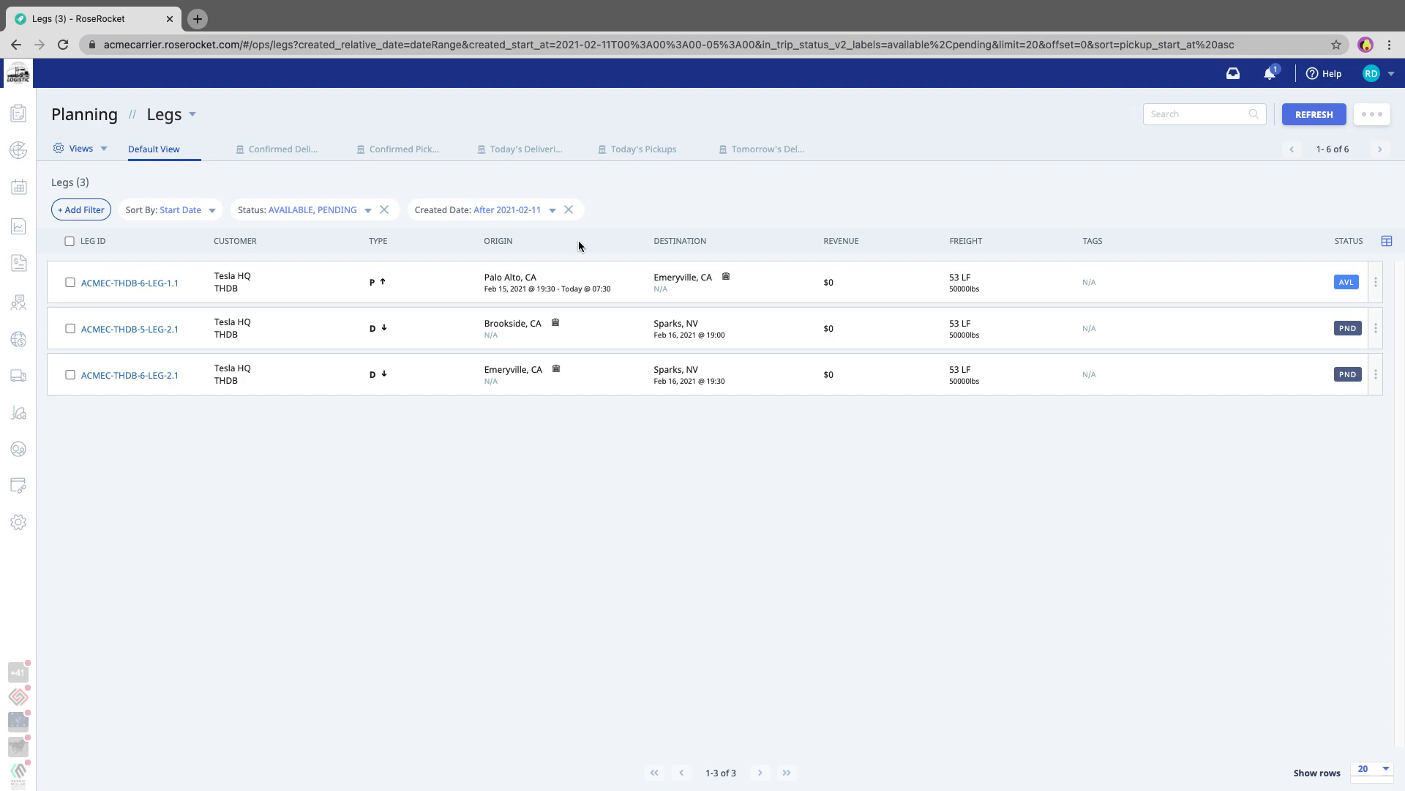
{"action": "key", "text": "ctrl+Left"}
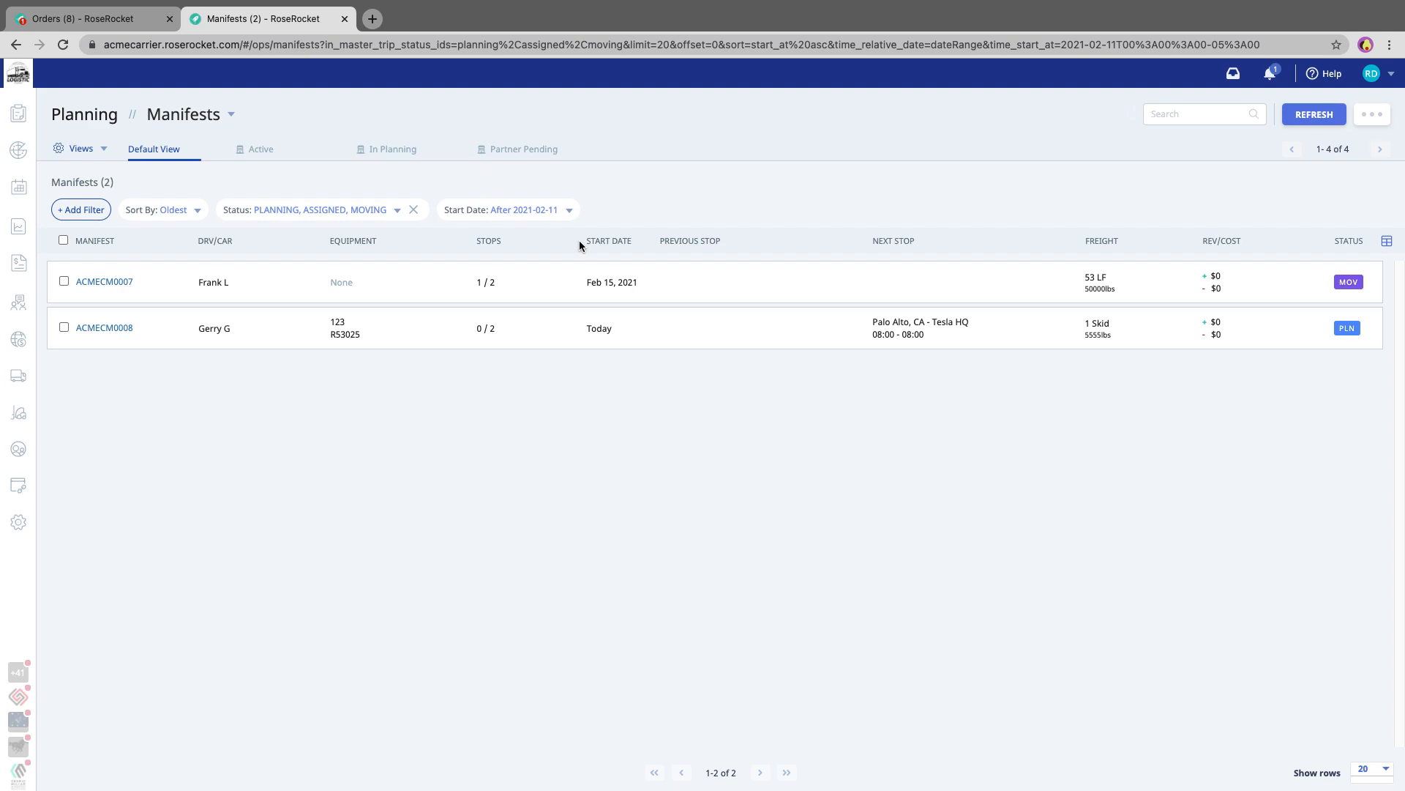
{"action": "key", "text": "ctrl+Right"}
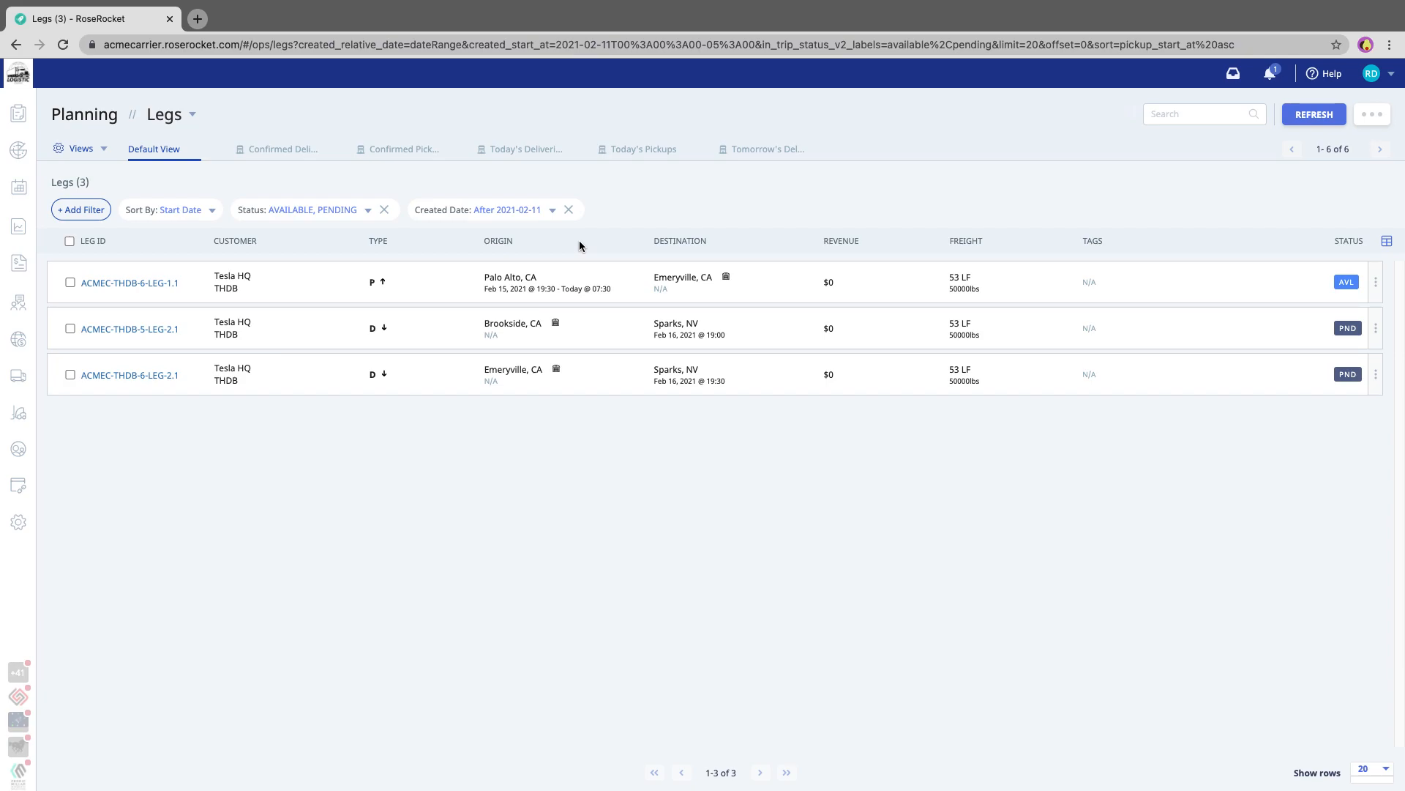
{"action": "key", "text": "ctrl+Left"}
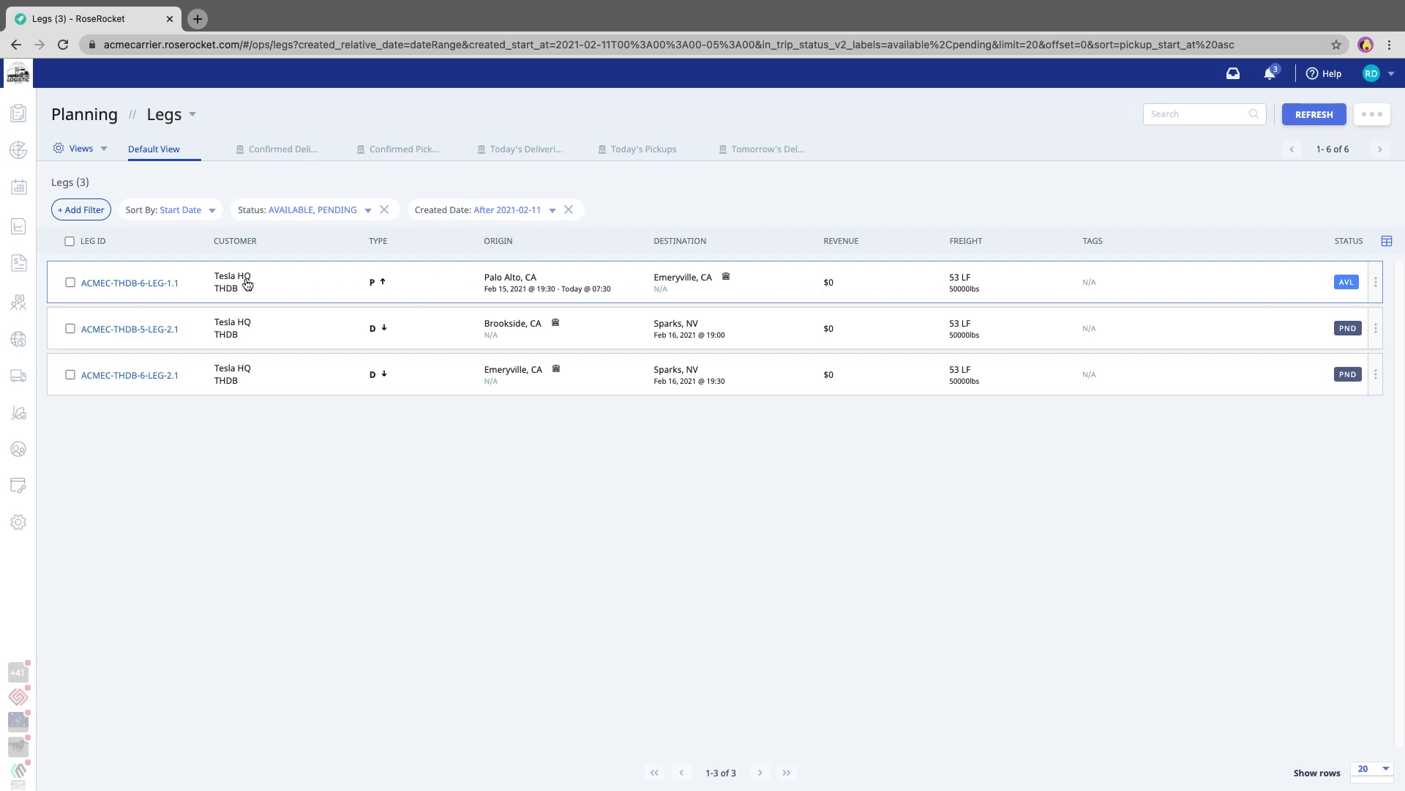
Step: Review the order details behind the Palo Alto to Emeryville pickup leg, including legs, shipper, consignee and commodities, and close them
{"action": "left_click", "coordinate": [439, 286]}
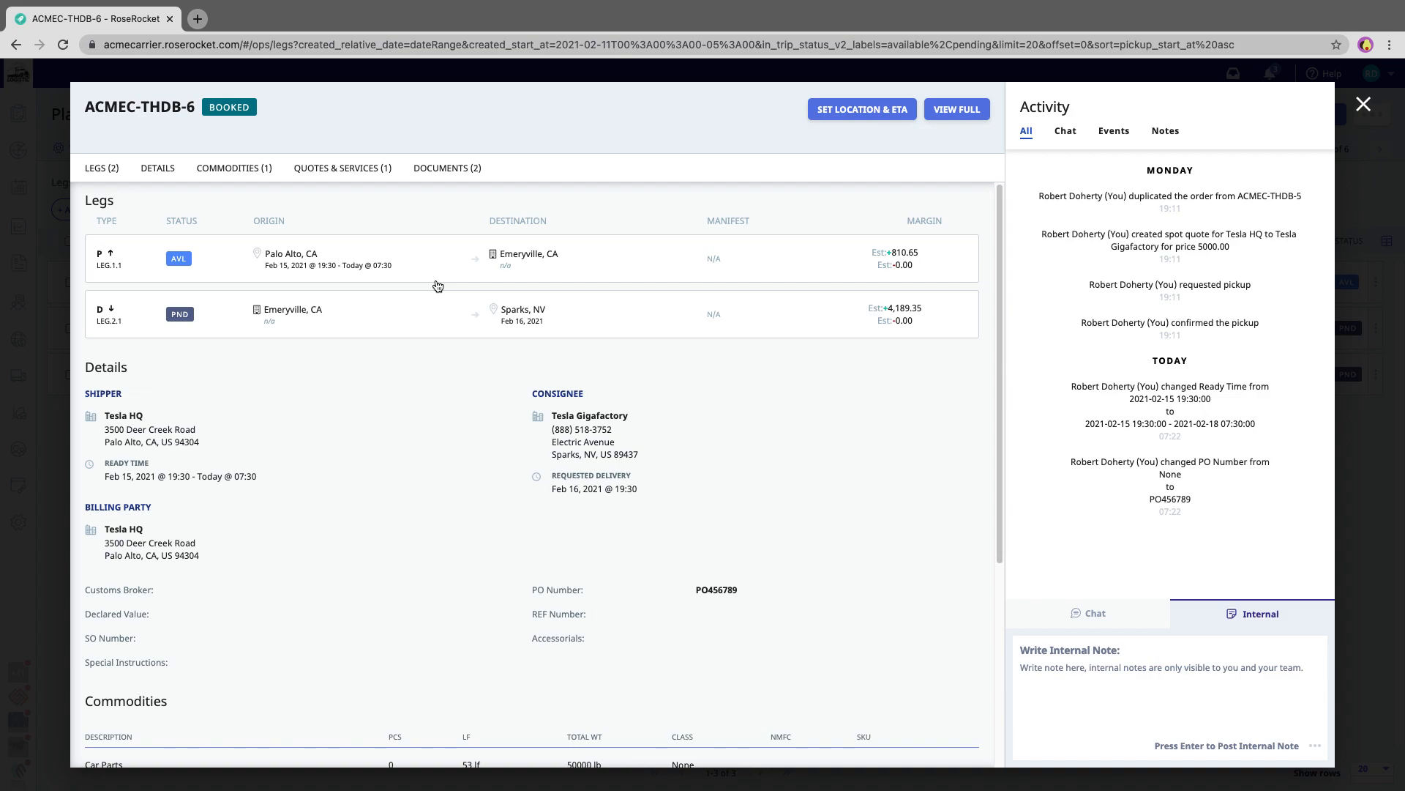
{"action": "scroll", "coordinate": [421, 362], "scroll_direction": "down", "scroll_amount": 2}
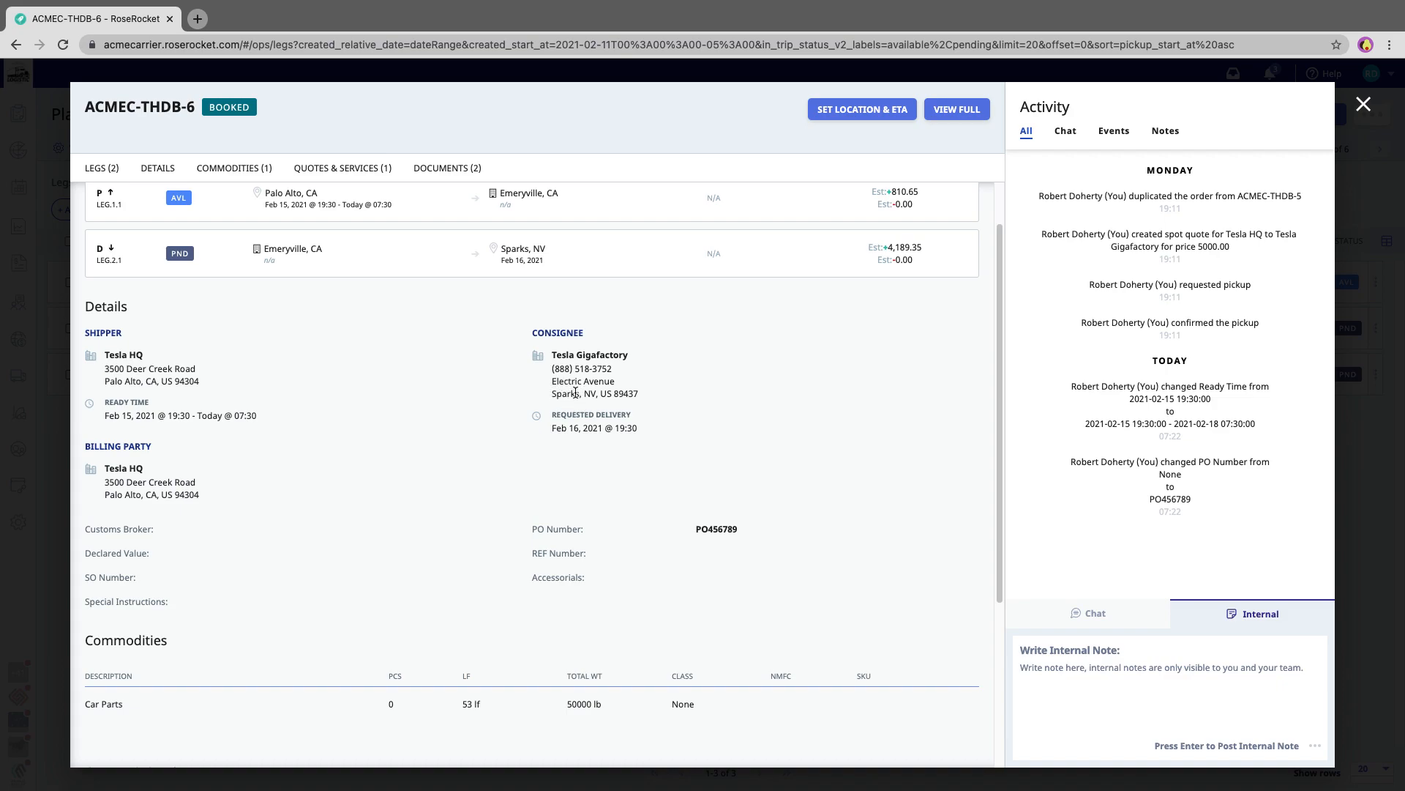
{"action": "scroll", "coordinate": [512, 384], "scroll_direction": "up", "scroll_amount": 2}
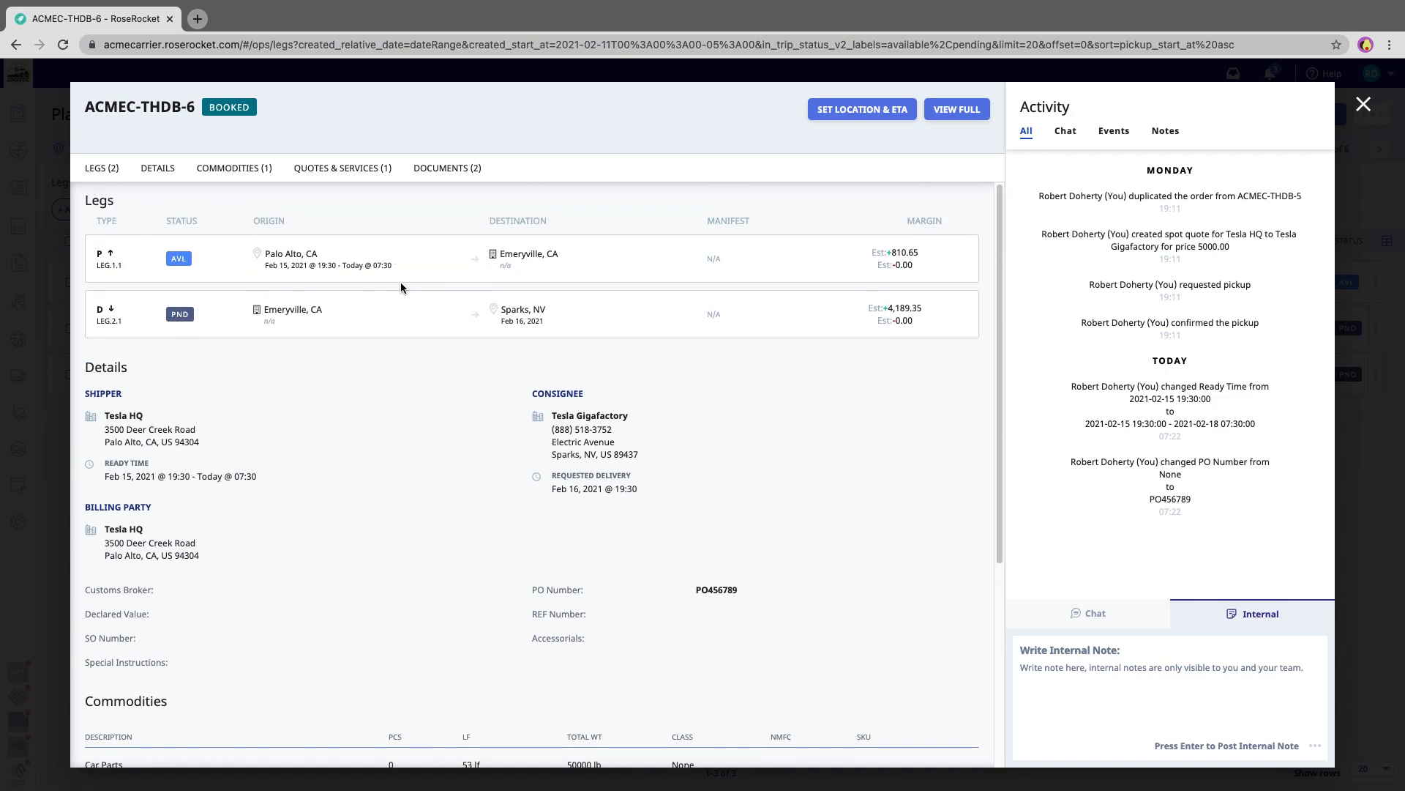
{"action": "mouse_move", "coordinate": [399, 271]}
{"action": "left_click", "coordinate": [62, 275]}
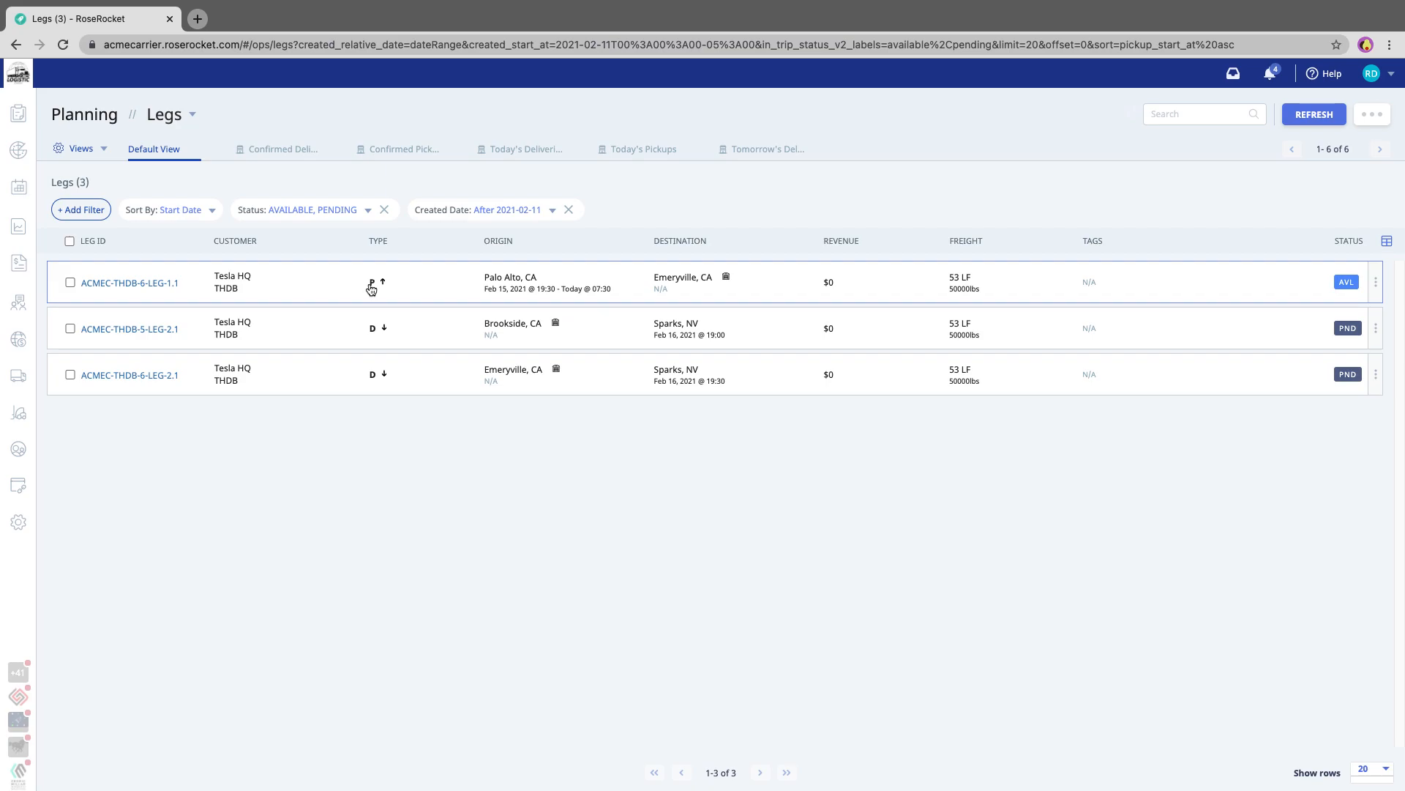
Step: Check the driver of the manifest in planning status on the Manifests board, and return to the Legs board
{"action": "key", "text": "ctrl+Left"}
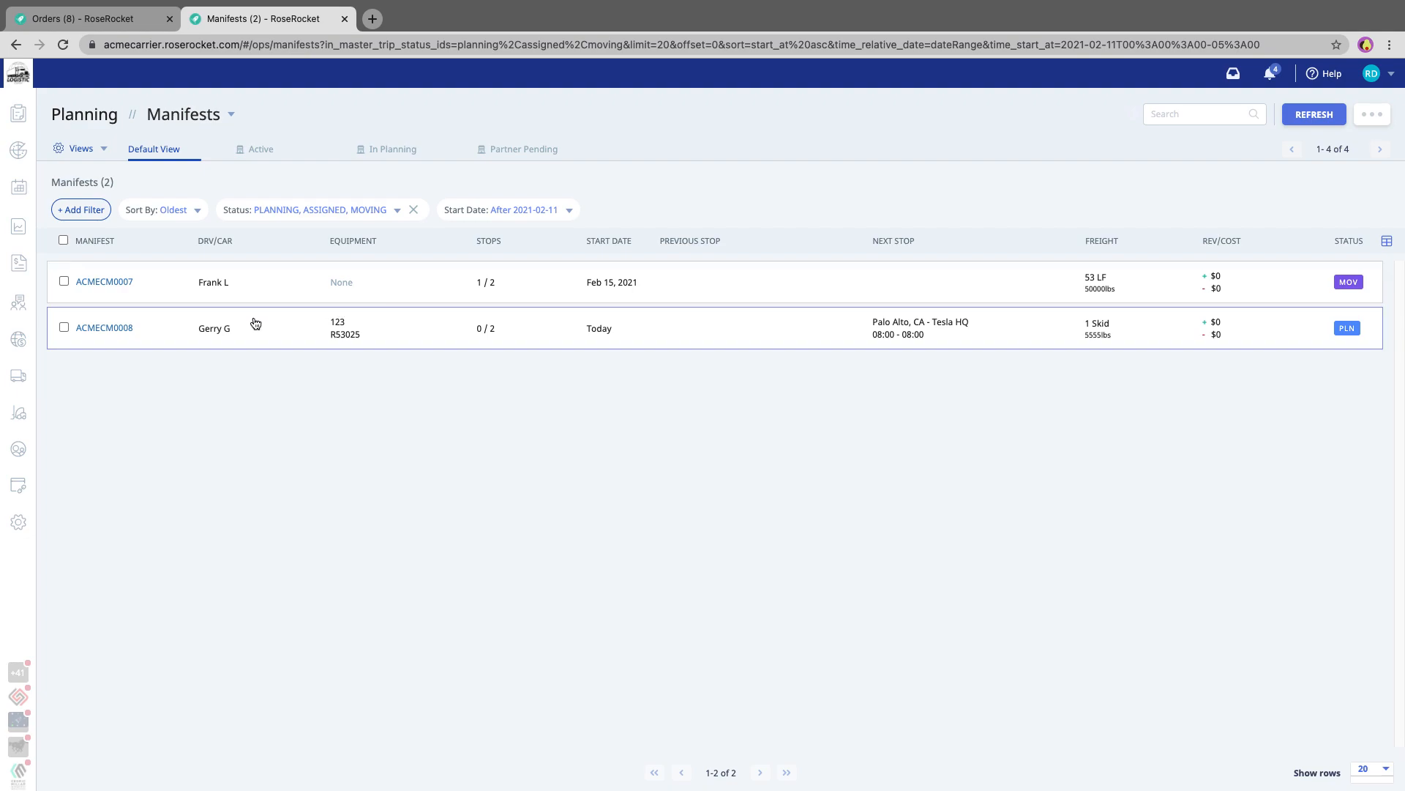
{"action": "mouse_move", "coordinate": [235, 330]}
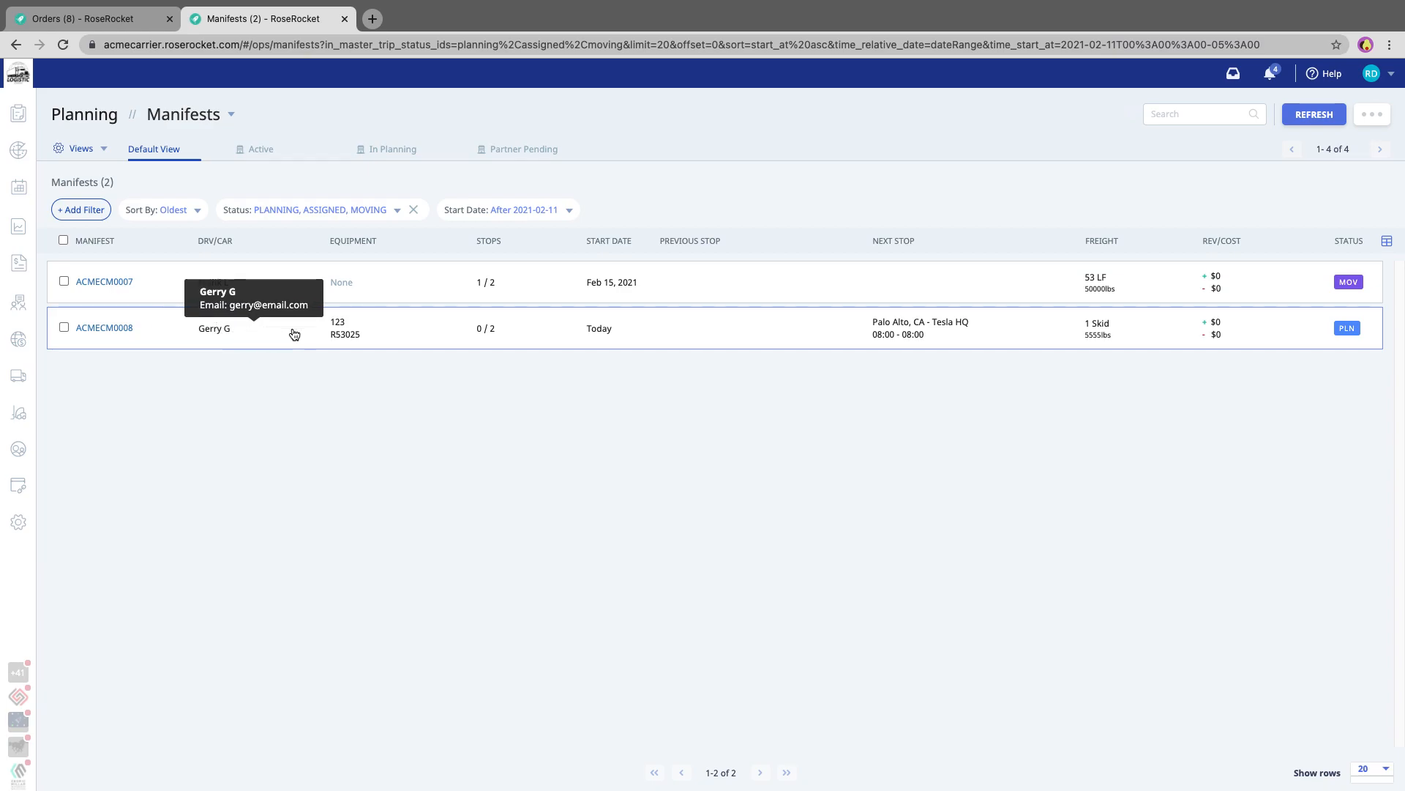
{"action": "mouse_move", "coordinate": [456, 328]}
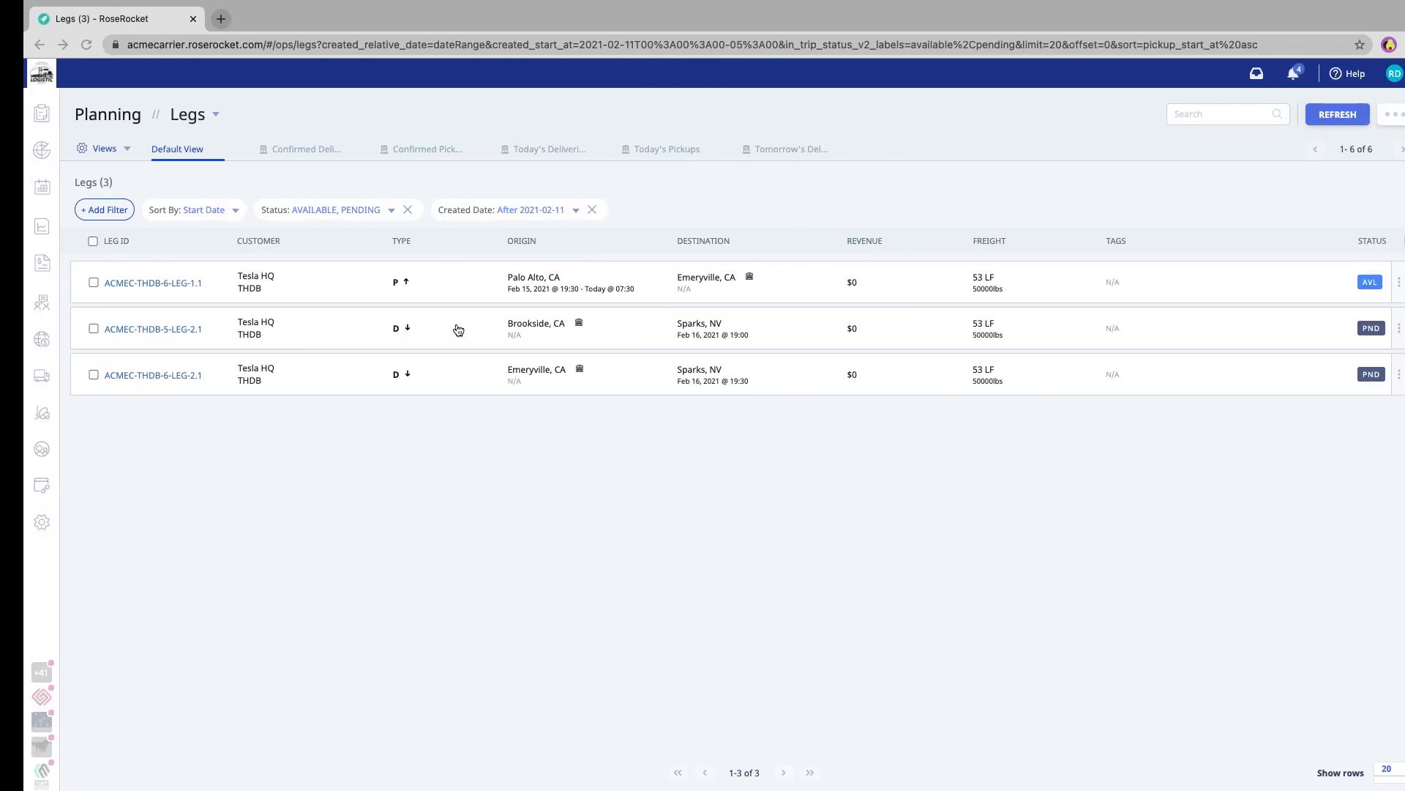
{"action": "mouse_move", "coordinate": [528, 277]}
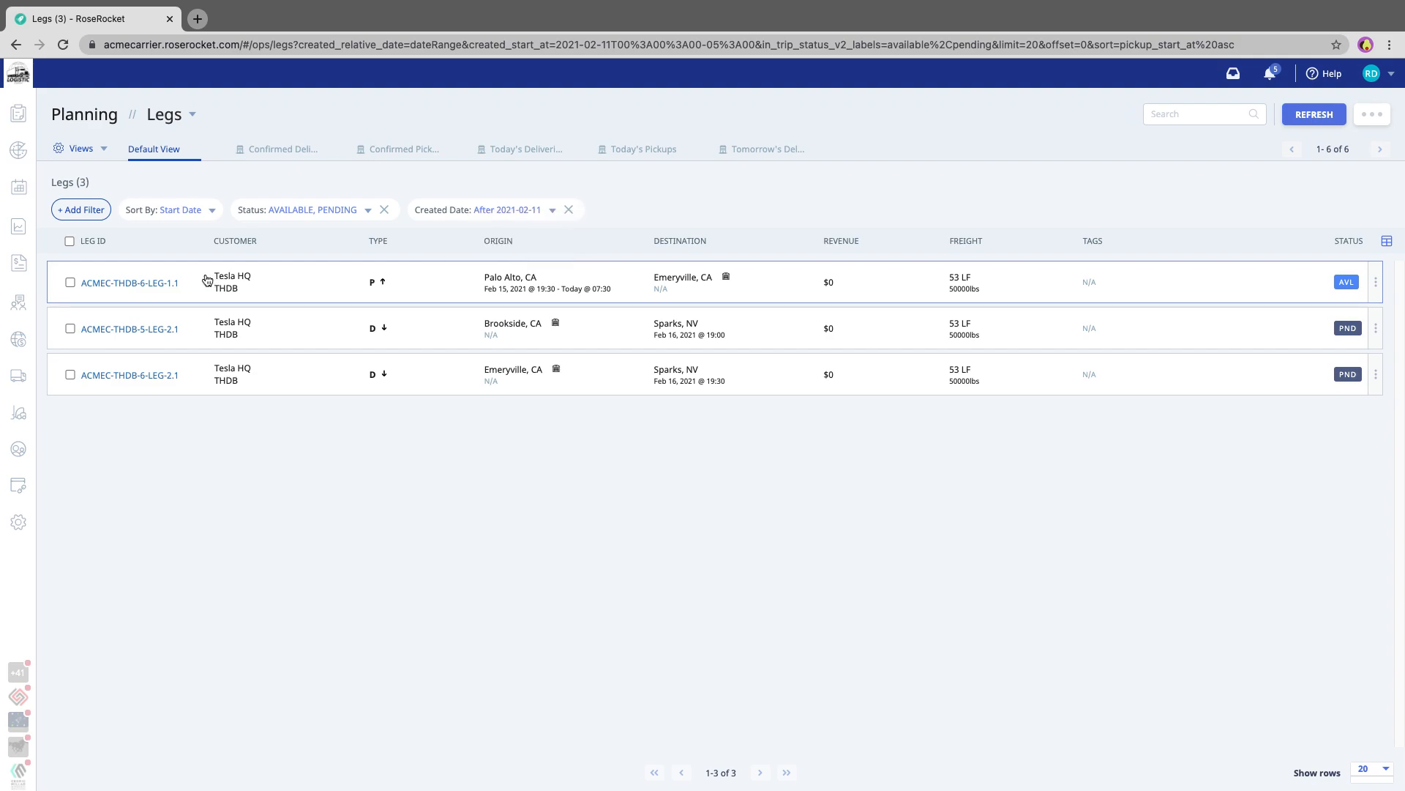
Step: Select the Palo Alto to Emeryville pickup leg, search for a manifest to add it to by "008" and by driver's name, and cancel
{"action": "left_click", "coordinate": [70, 283]}
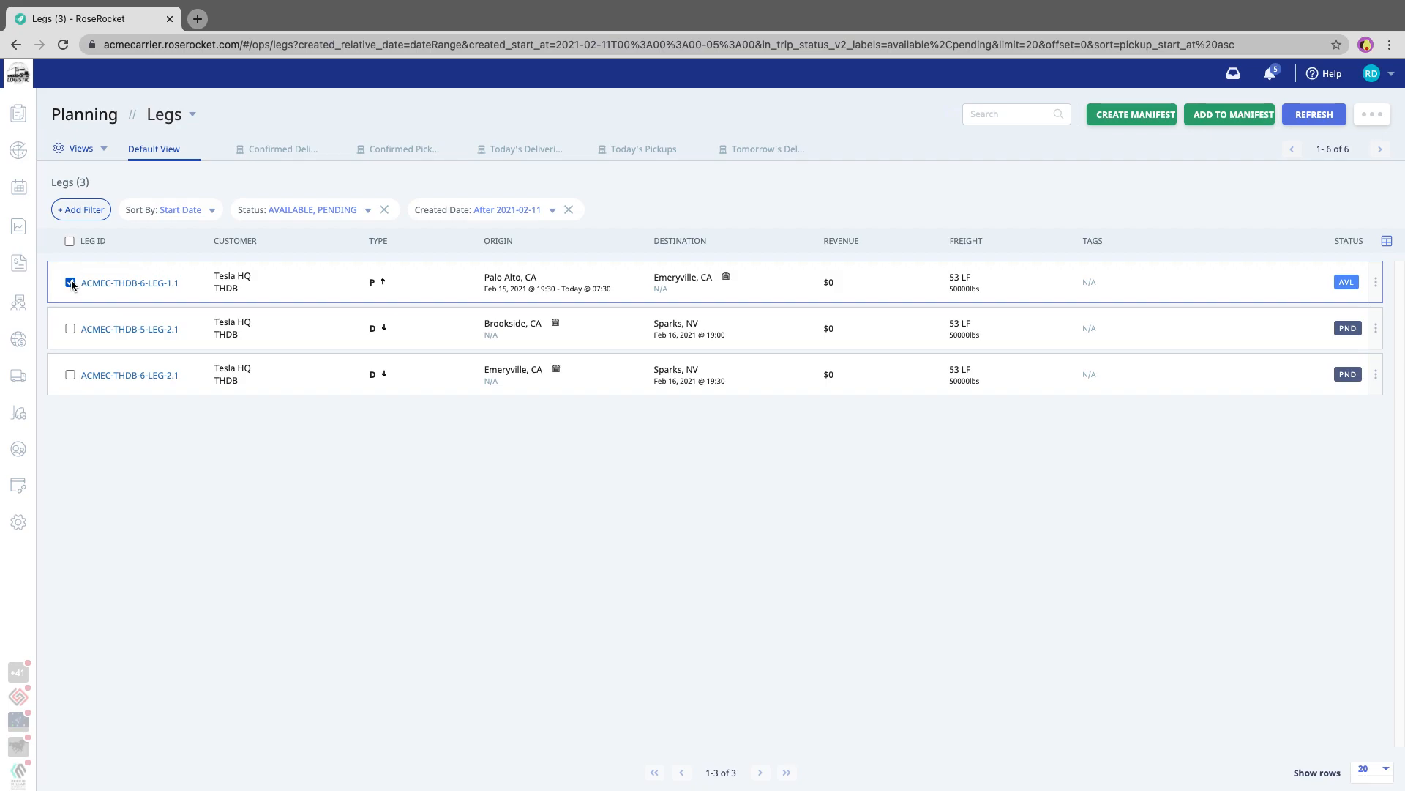
{"action": "left_click", "coordinate": [1231, 116]}
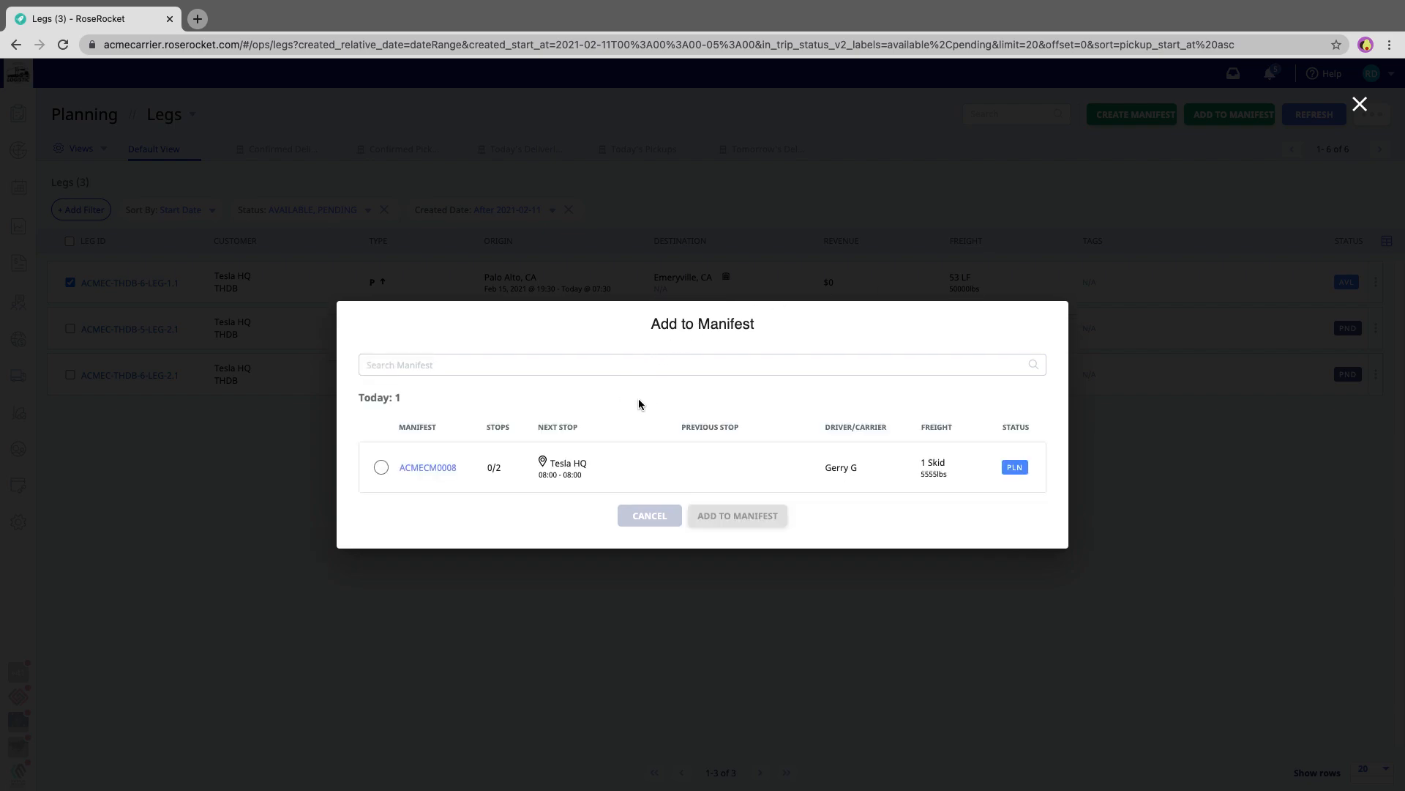
{"action": "left_click", "coordinate": [513, 363]}
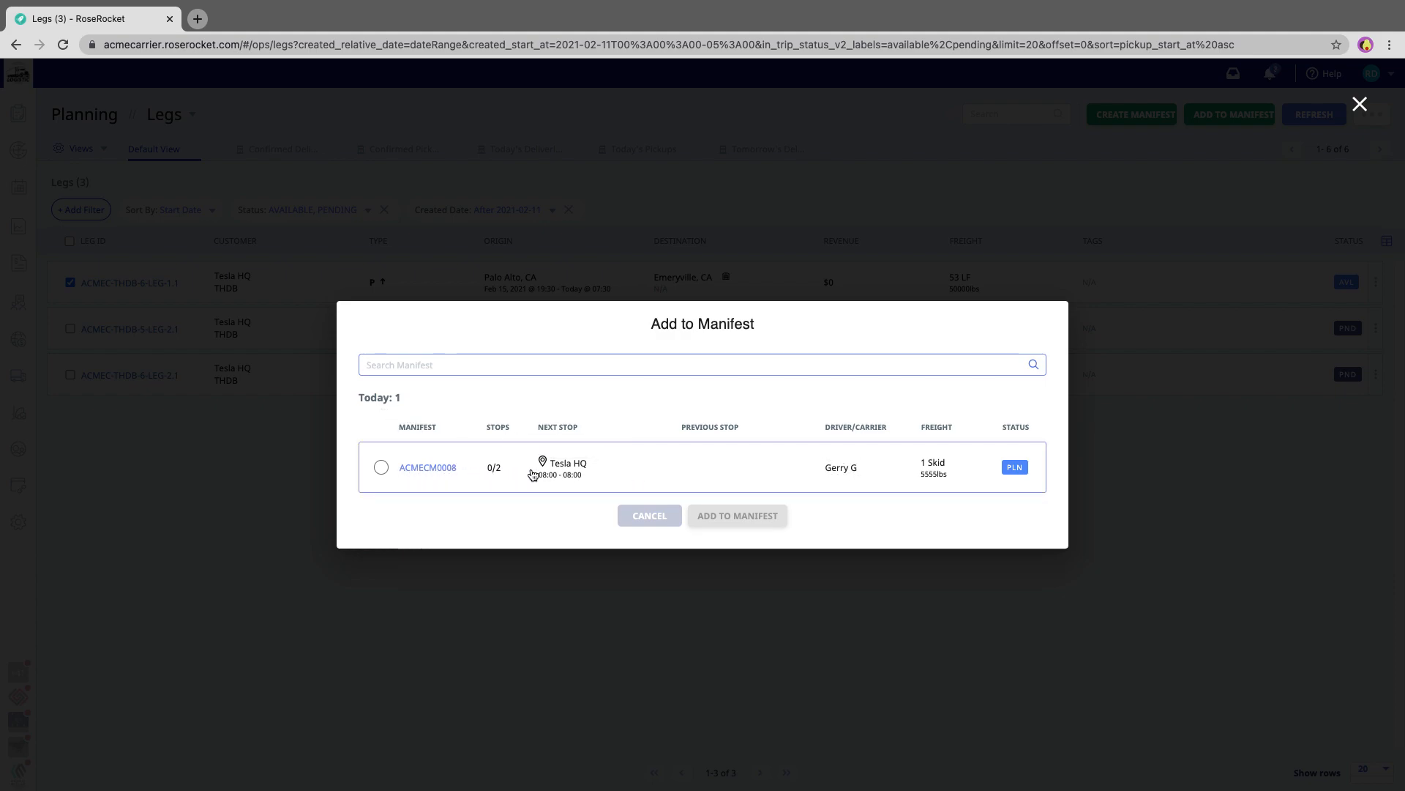
{"action": "left_click", "coordinate": [430, 365]}
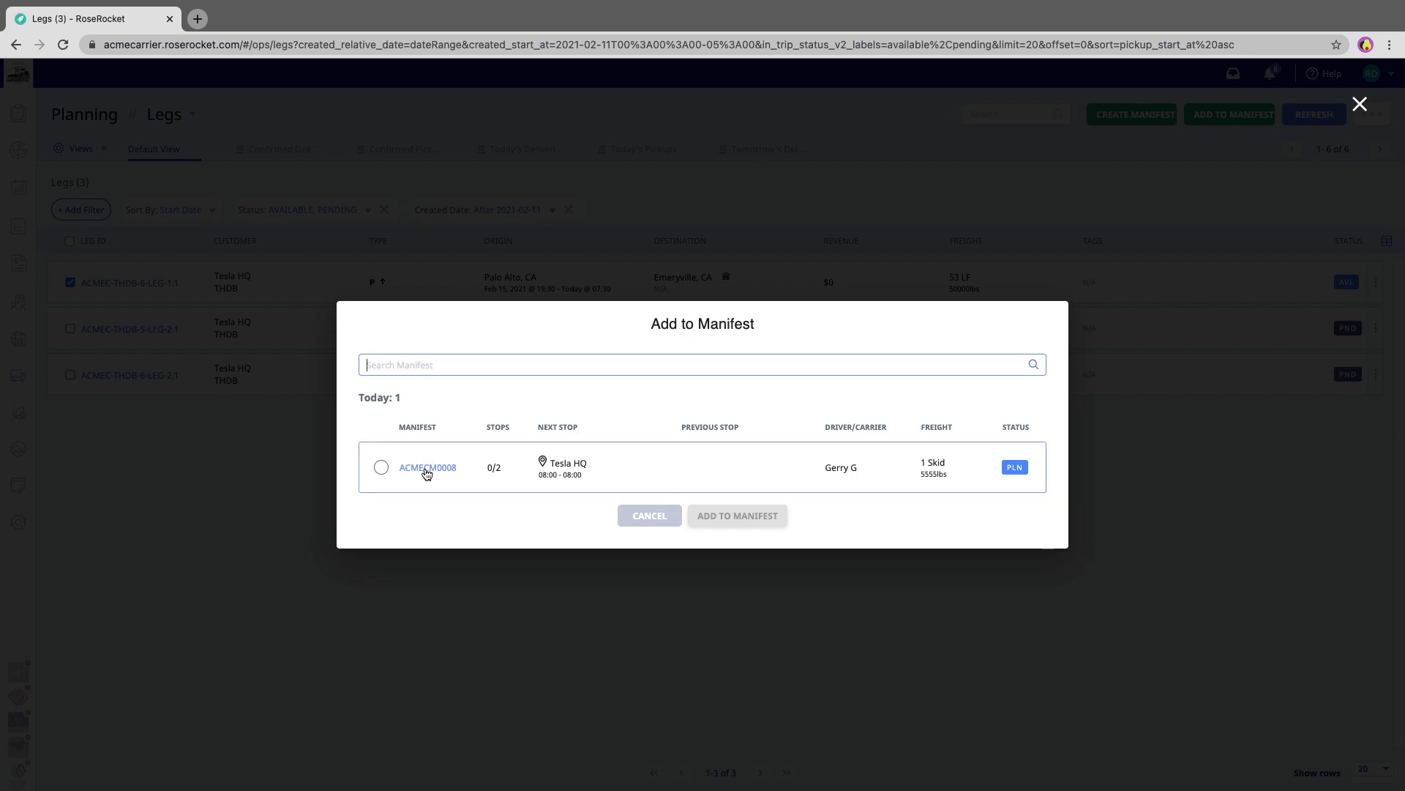
{"action": "left_click", "coordinate": [437, 366]}
{"action": "type", "text": "008"}
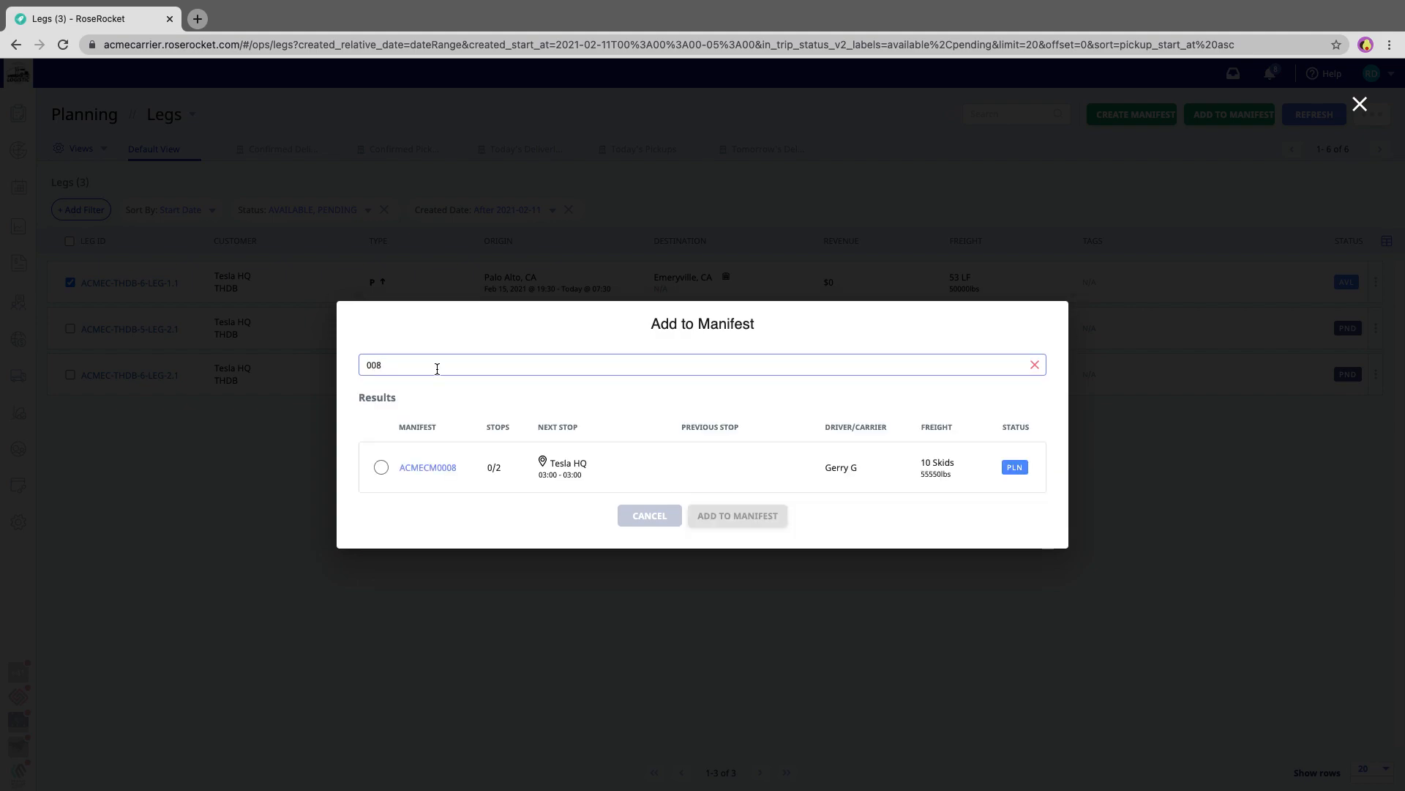
{"action": "left_click_drag", "start_coordinate": [400, 366], "coordinate": [336, 361]}
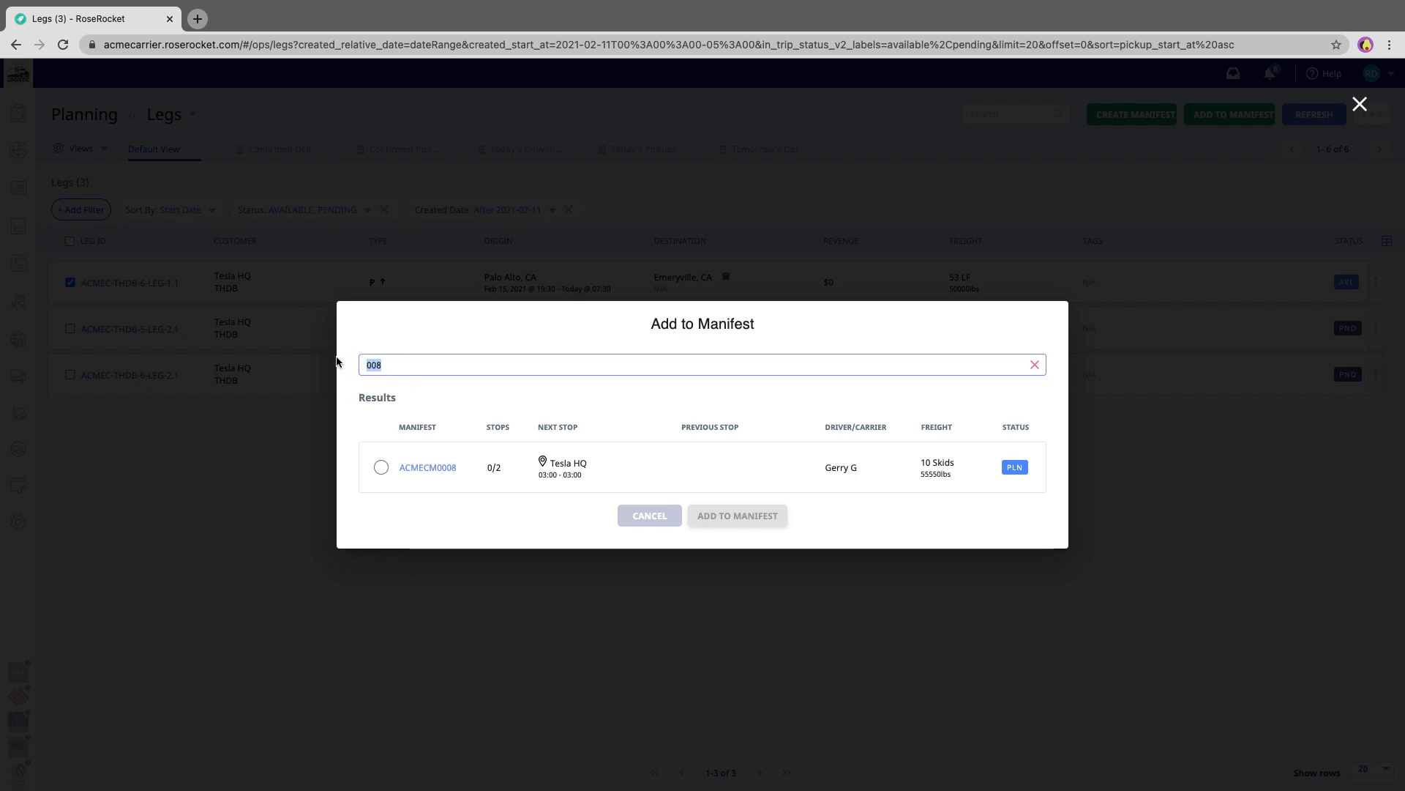
{"action": "type", "text": "gerry"}
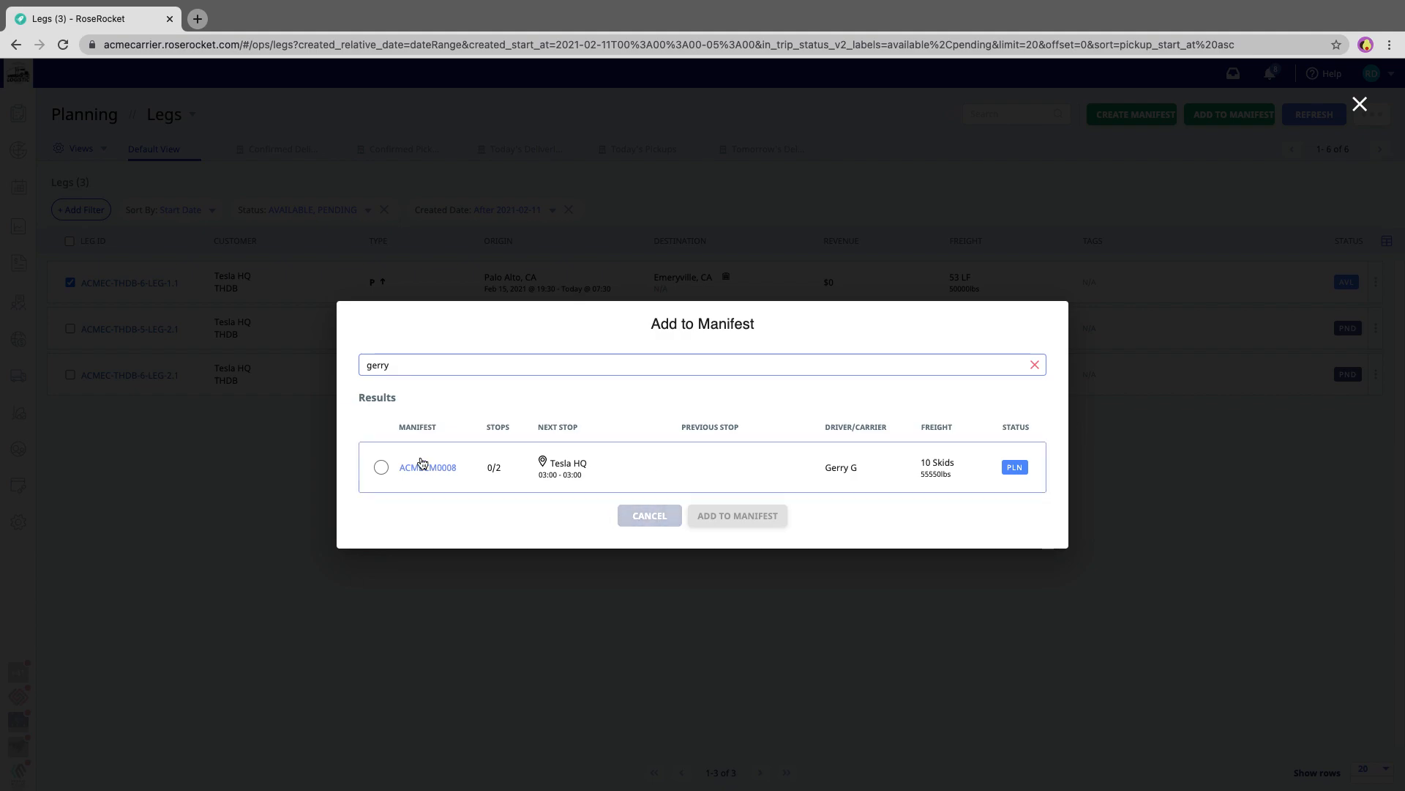
{"action": "left_click", "coordinate": [649, 518]}
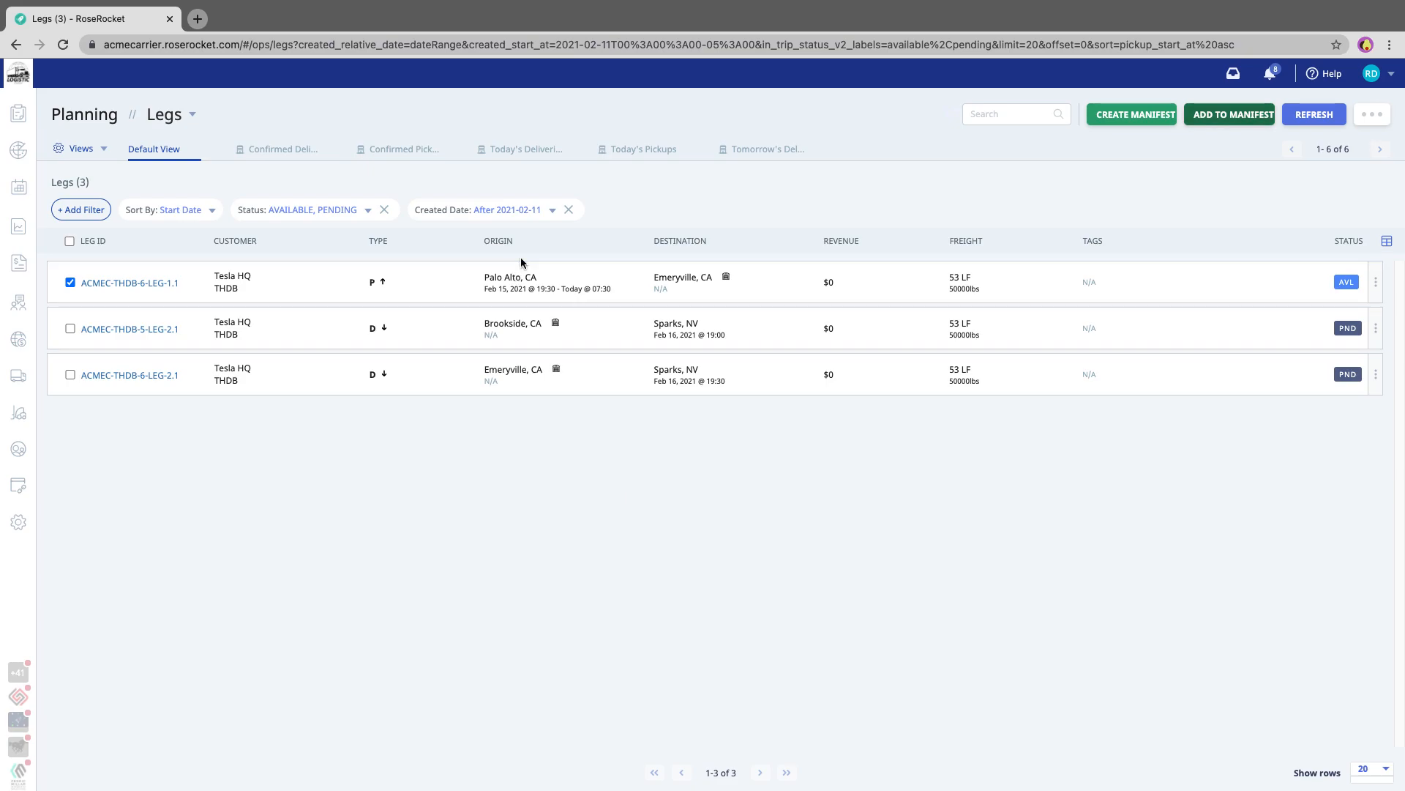
Step: Give the manifest in planning status the nickname "nevada run 1" and return to the Manifests board
{"action": "key", "text": "ctrl+Left"}
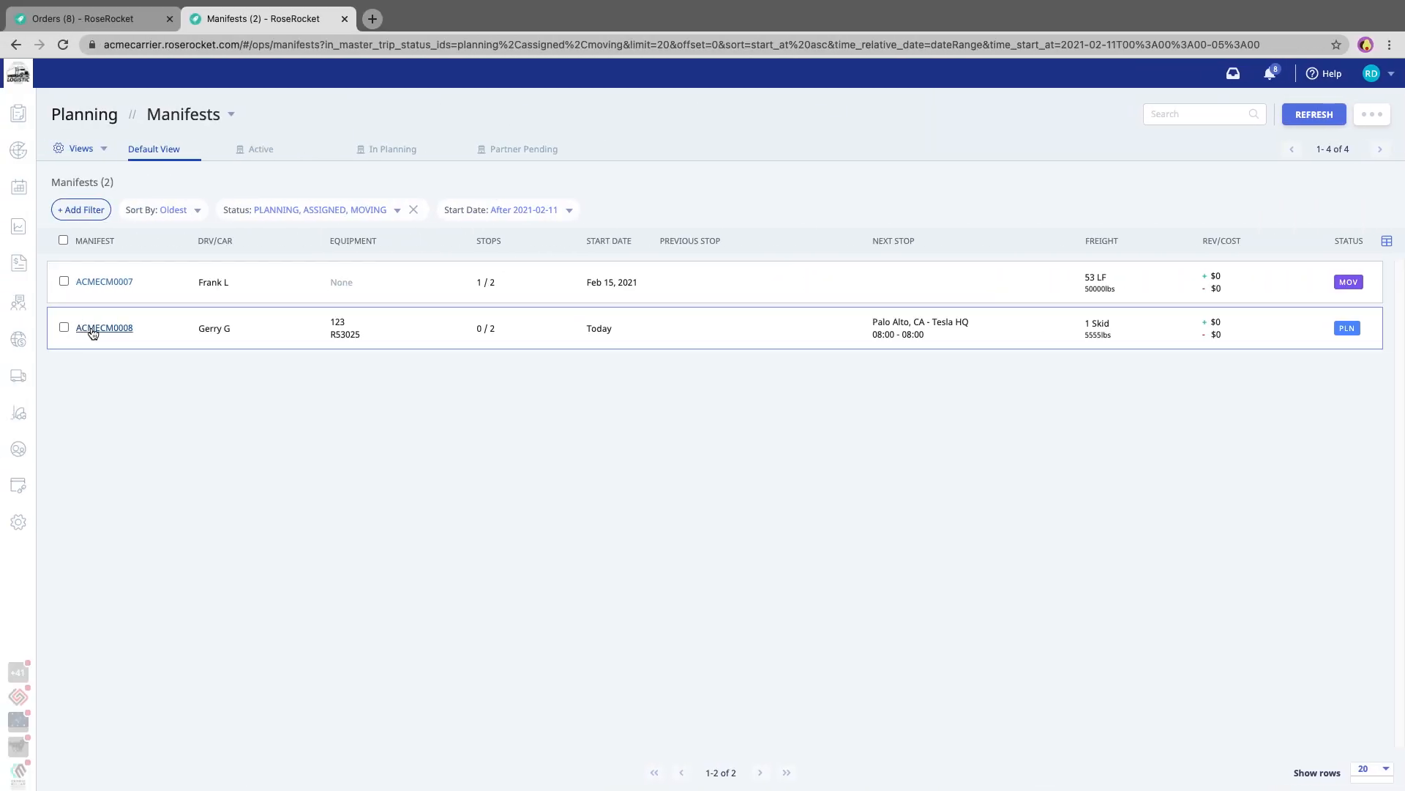
{"action": "left_click", "coordinate": [92, 327]}
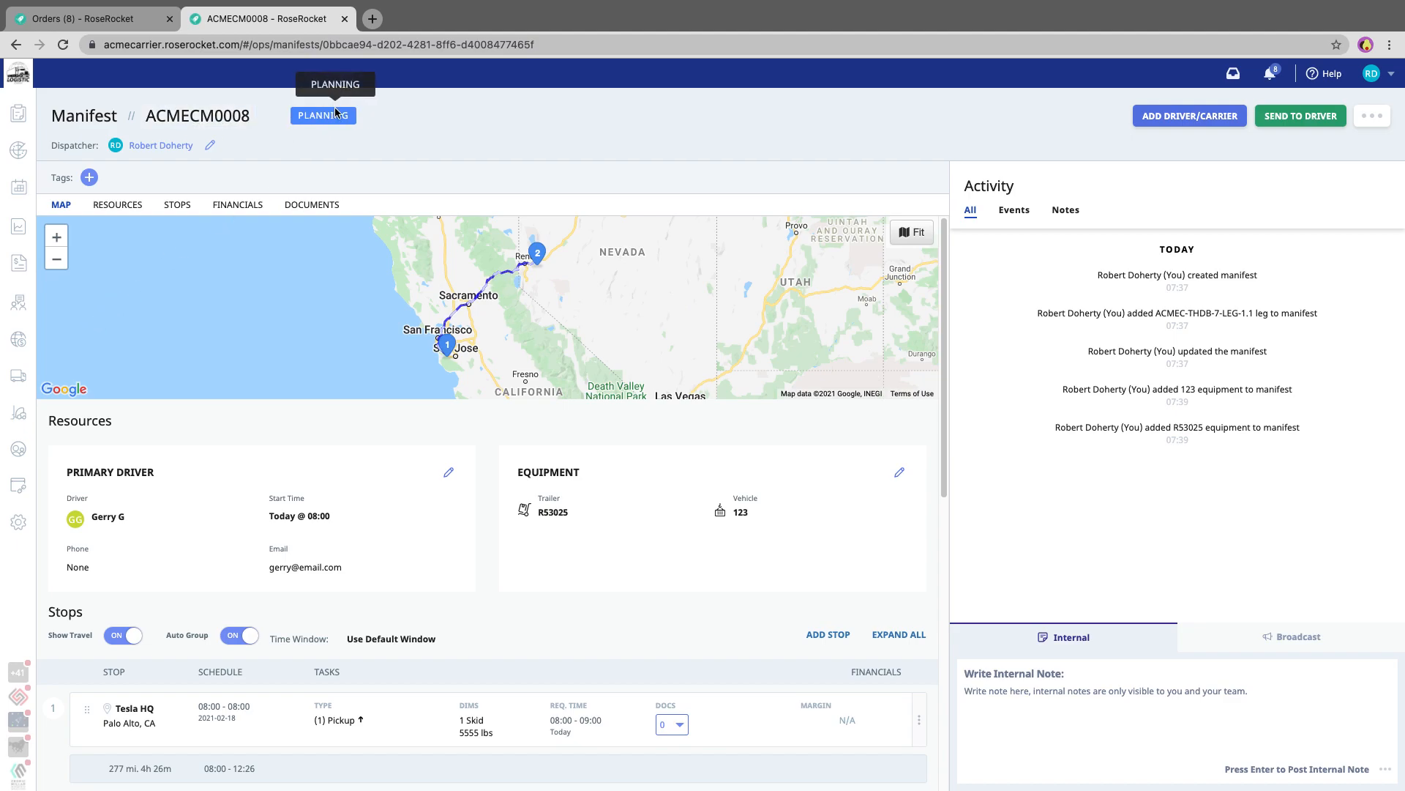
{"action": "left_click", "coordinate": [197, 119]}
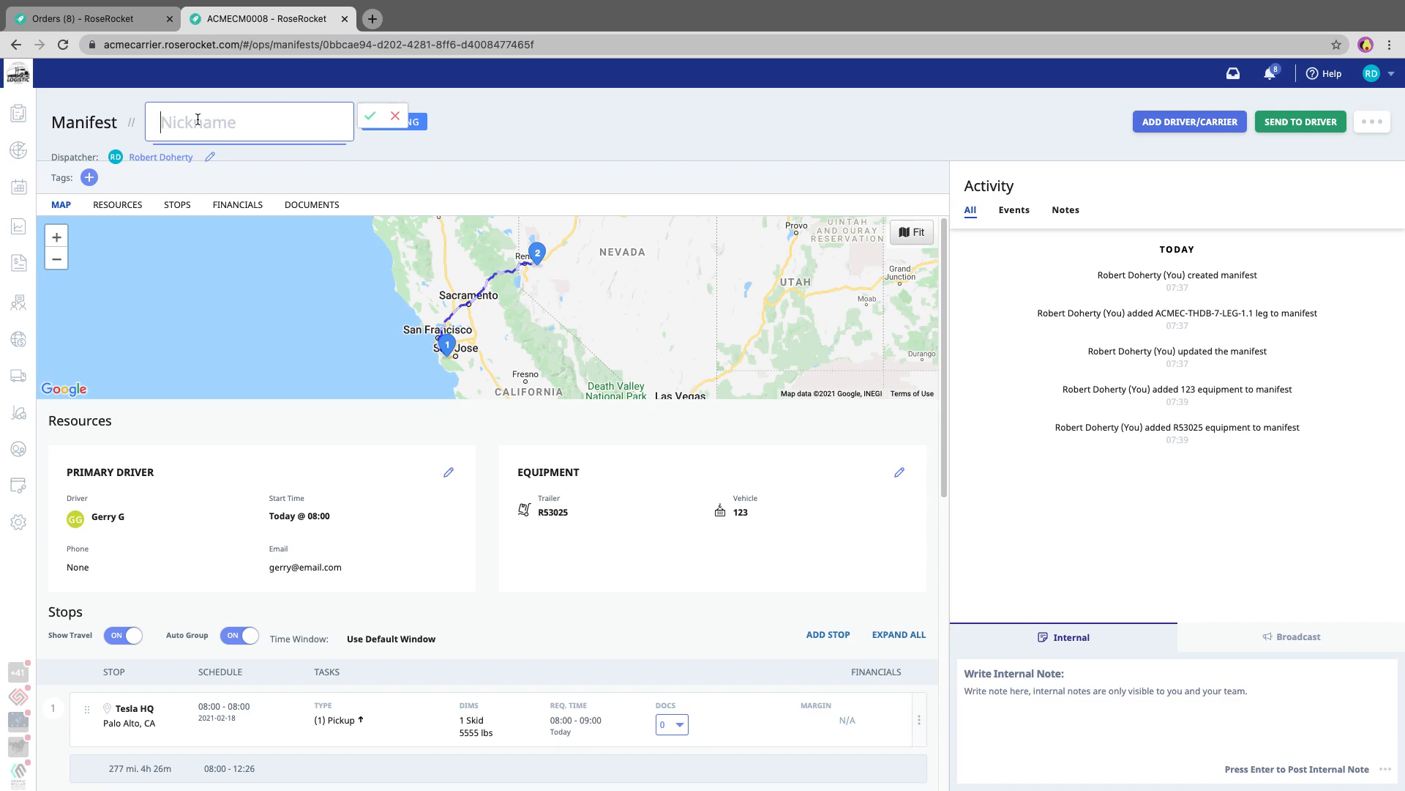
{"action": "type", "text": "nevada run 1"}
{"action": "left_click", "coordinate": [364, 124]}
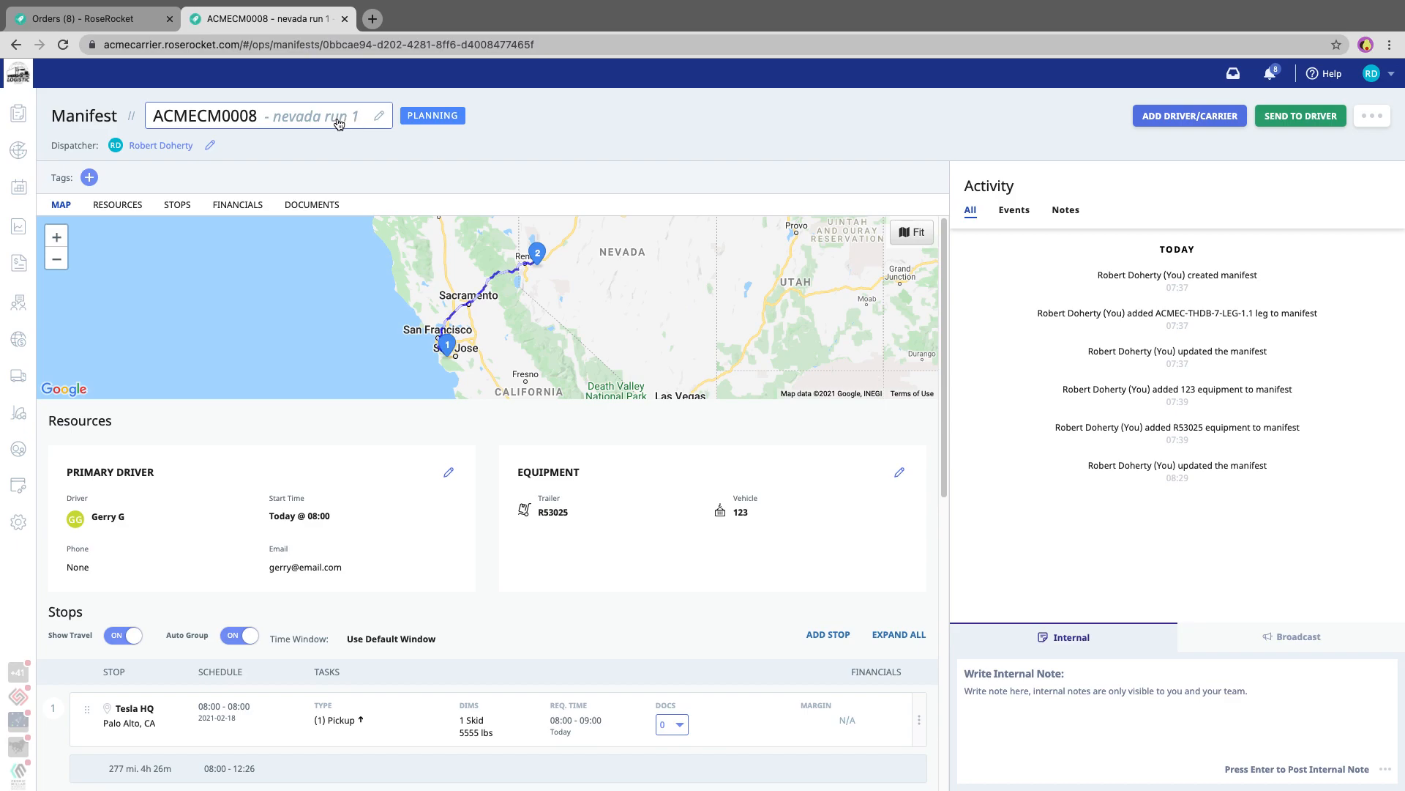
{"action": "mouse_move", "coordinate": [18, 186]}
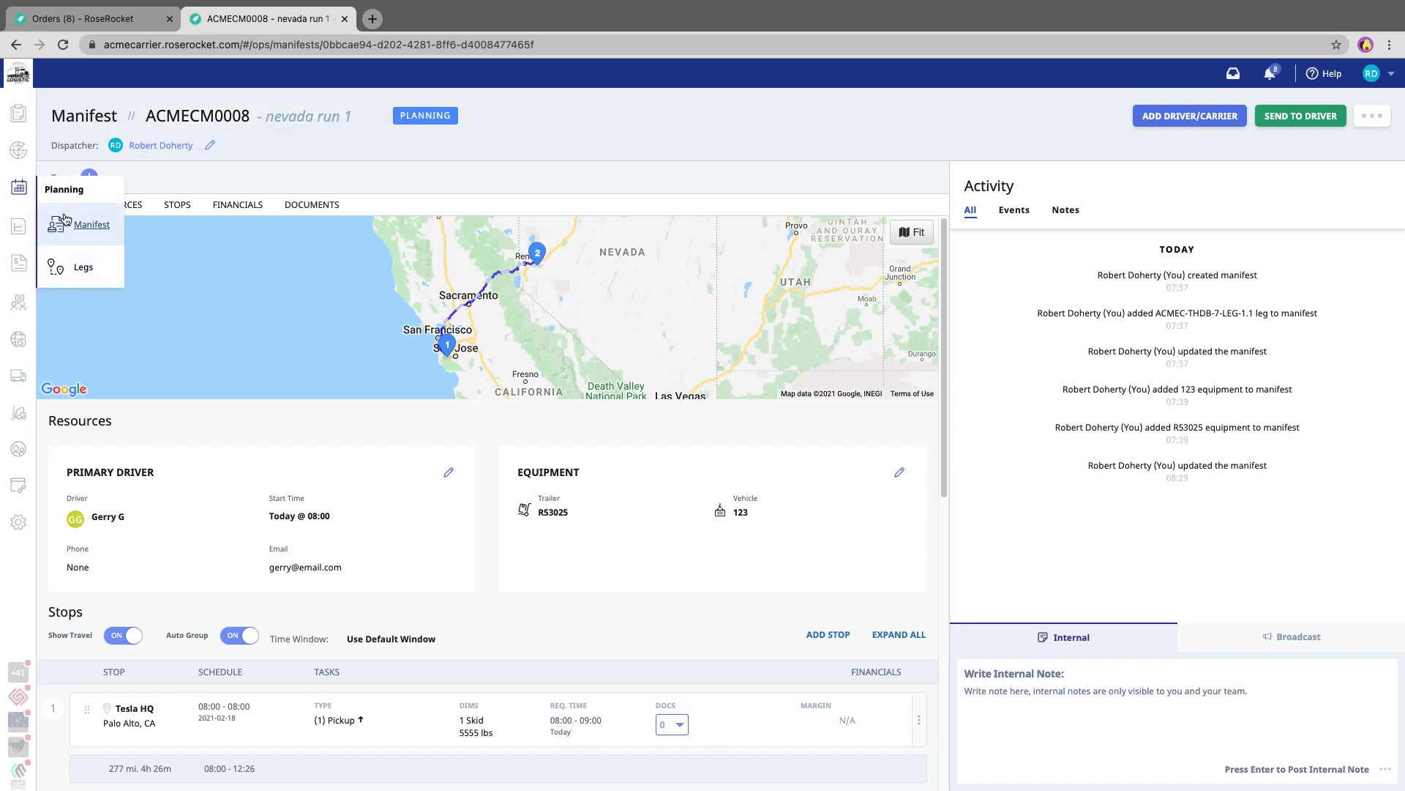
{"action": "left_click", "coordinate": [74, 223]}
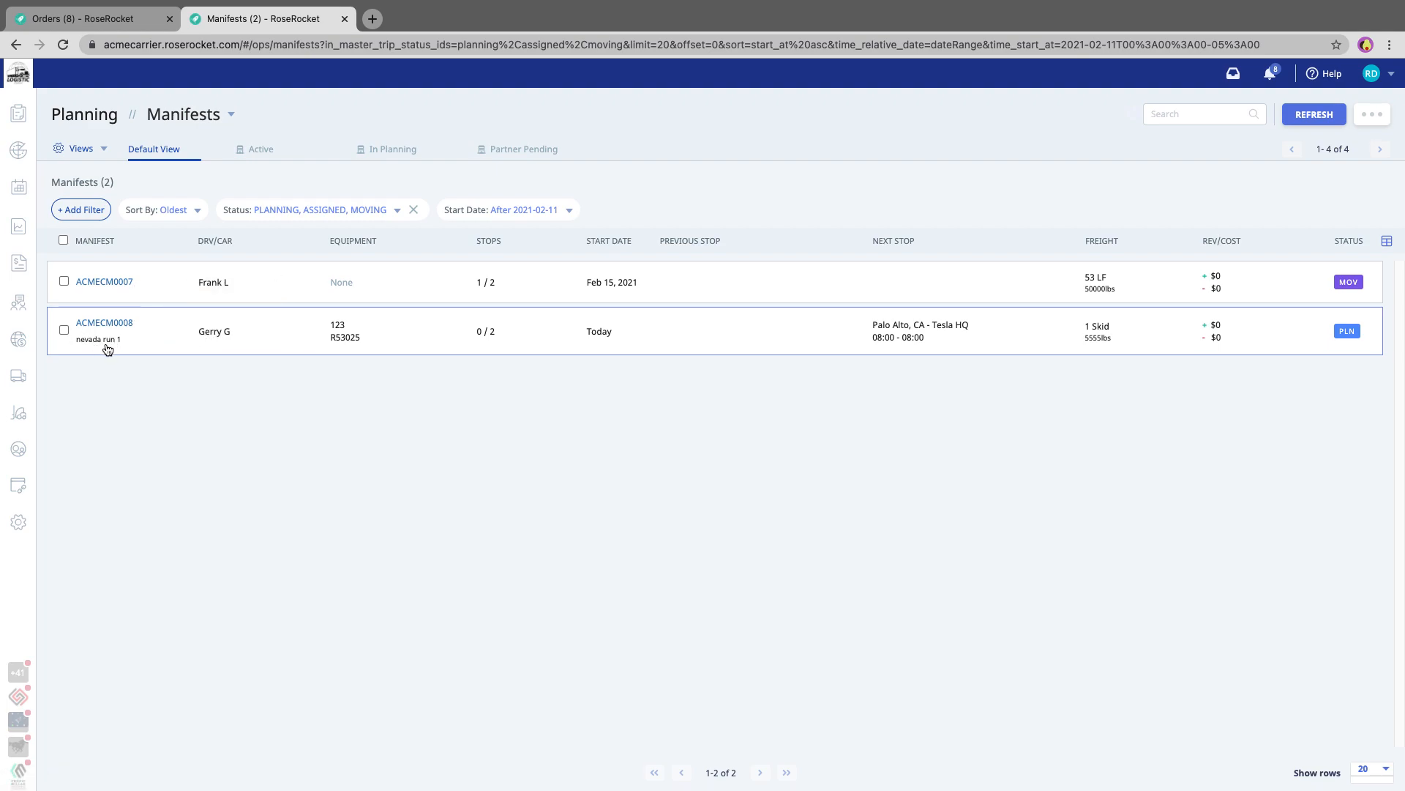
Step: On the Legs board, add the Palo Alto to Emeryville pickup leg to the manifest found by its nickname "nevada run 1"
{"action": "key", "text": "ctrl+Right"}
{"action": "left_click", "coordinate": [70, 282]}
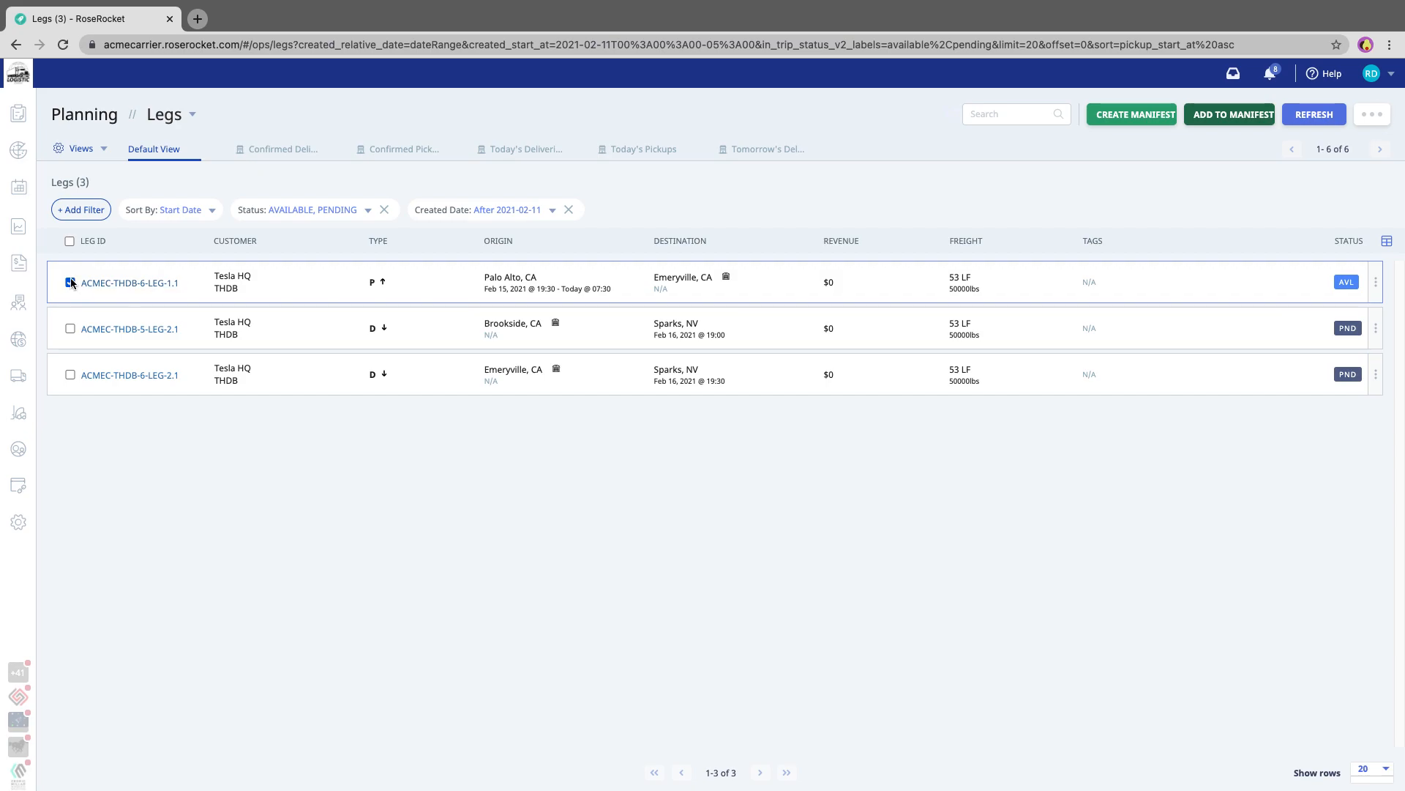
{"action": "left_click", "coordinate": [1212, 120]}
{"action": "left_click", "coordinate": [478, 401]}
{"action": "type", "text": "ne"}
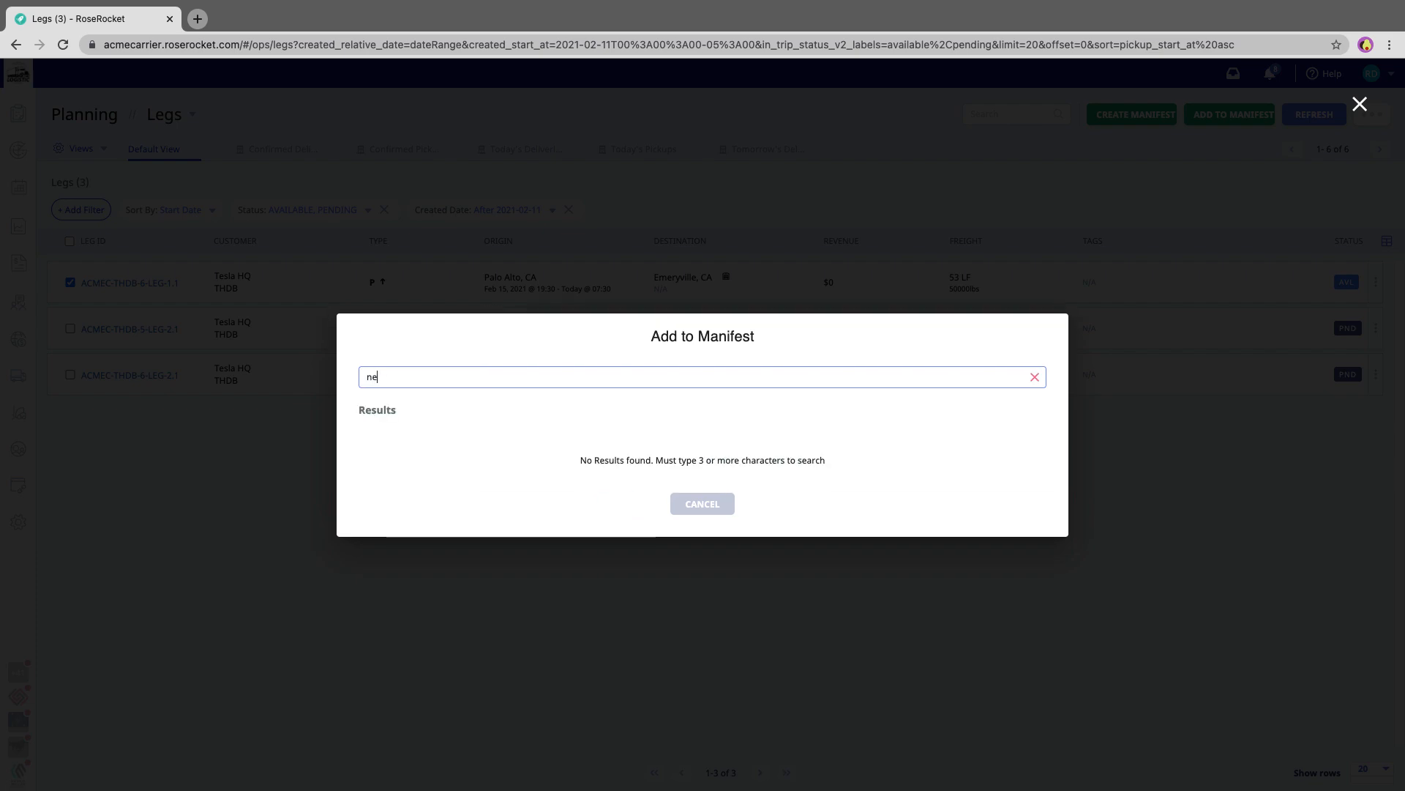
{"action": "type", "text": "vada run 1"}
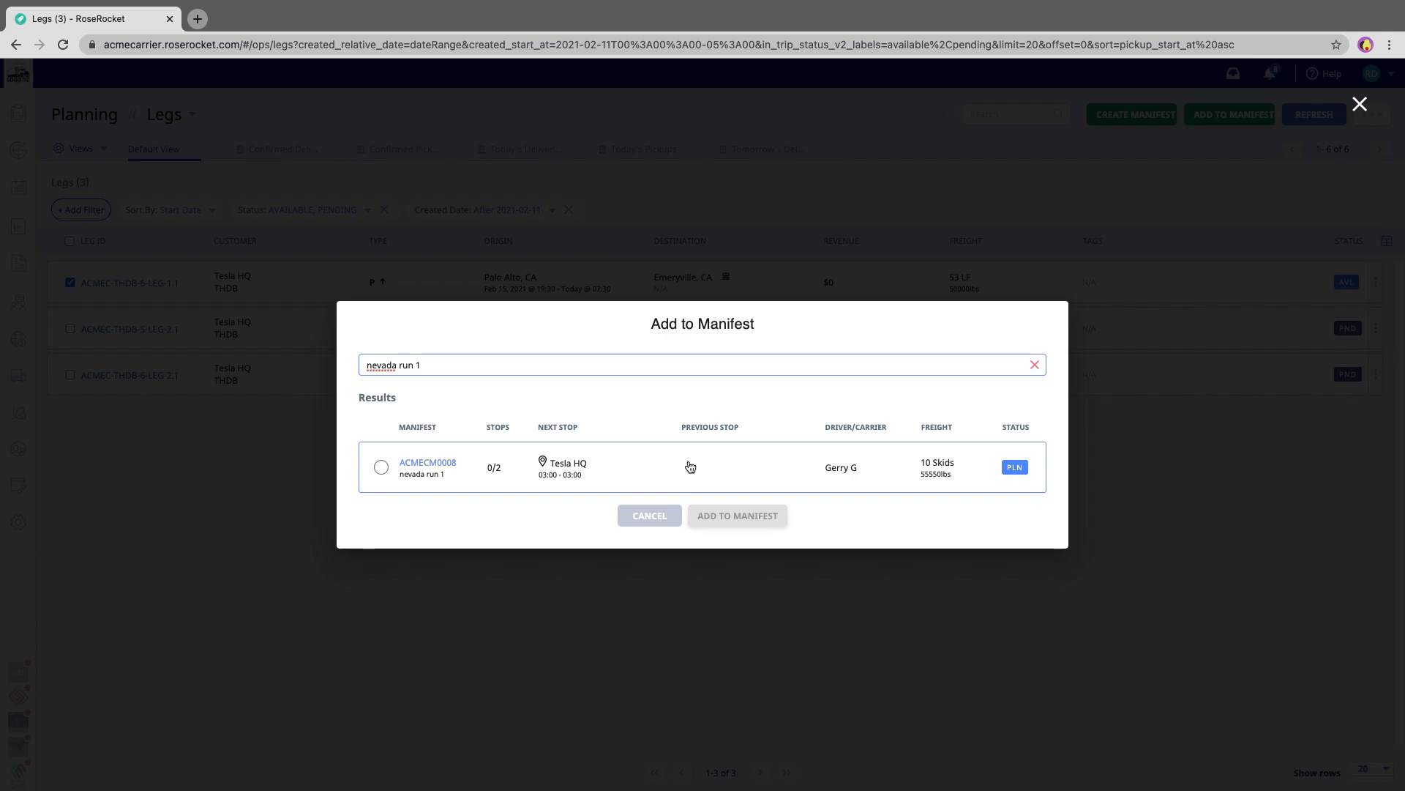
{"action": "mouse_move", "coordinate": [542, 465]}
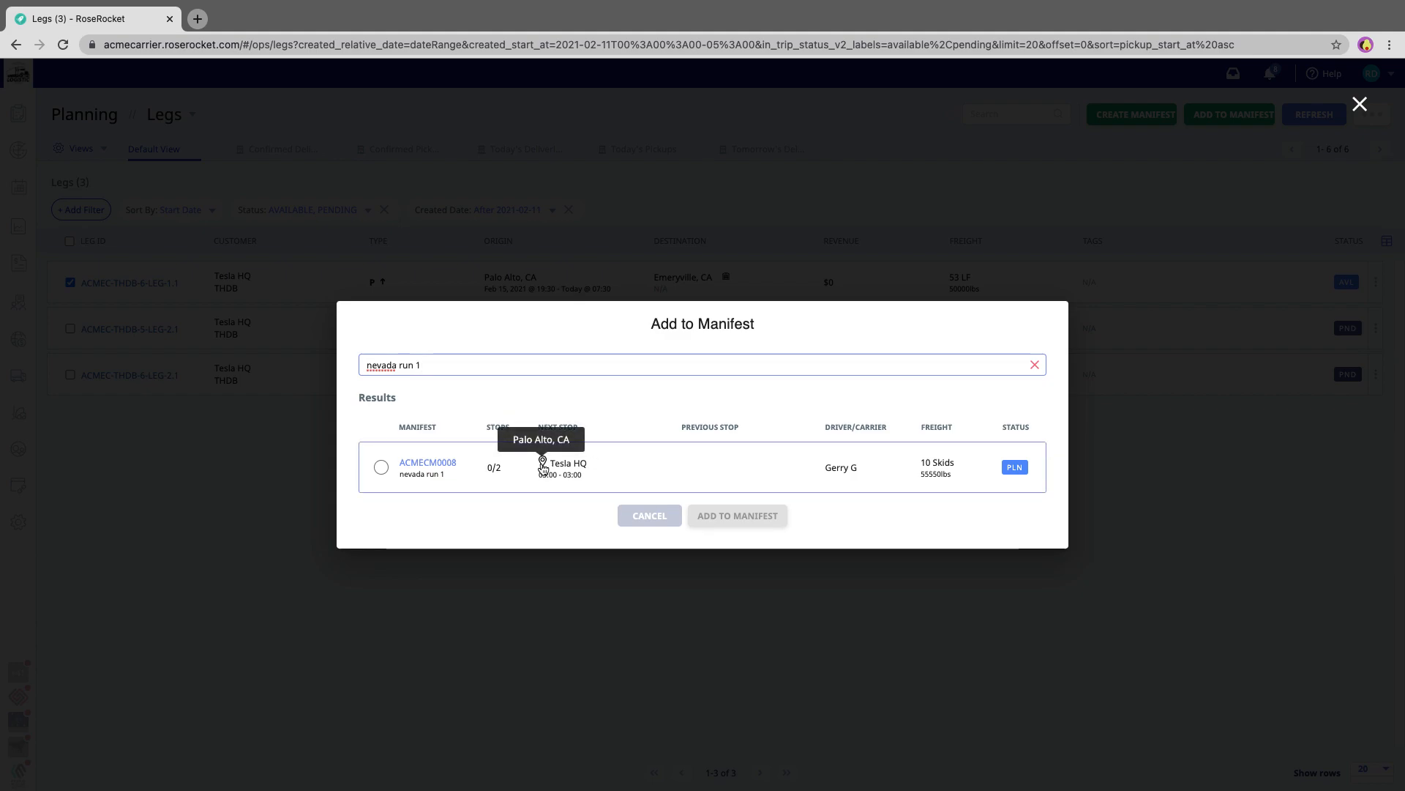
{"action": "left_click", "coordinate": [381, 467]}
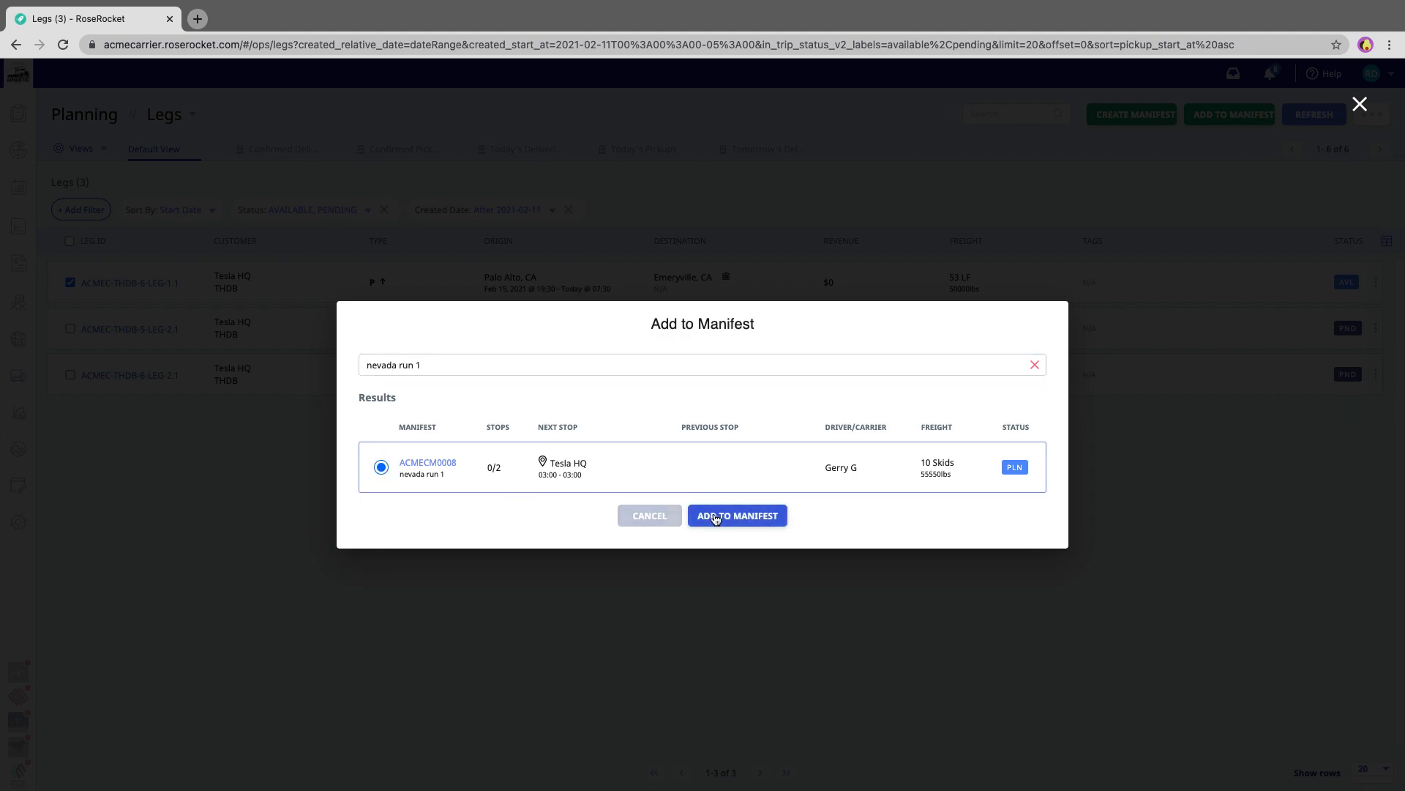
{"action": "left_click", "coordinate": [636, 461]}
{"action": "left_click", "coordinate": [668, 465]}
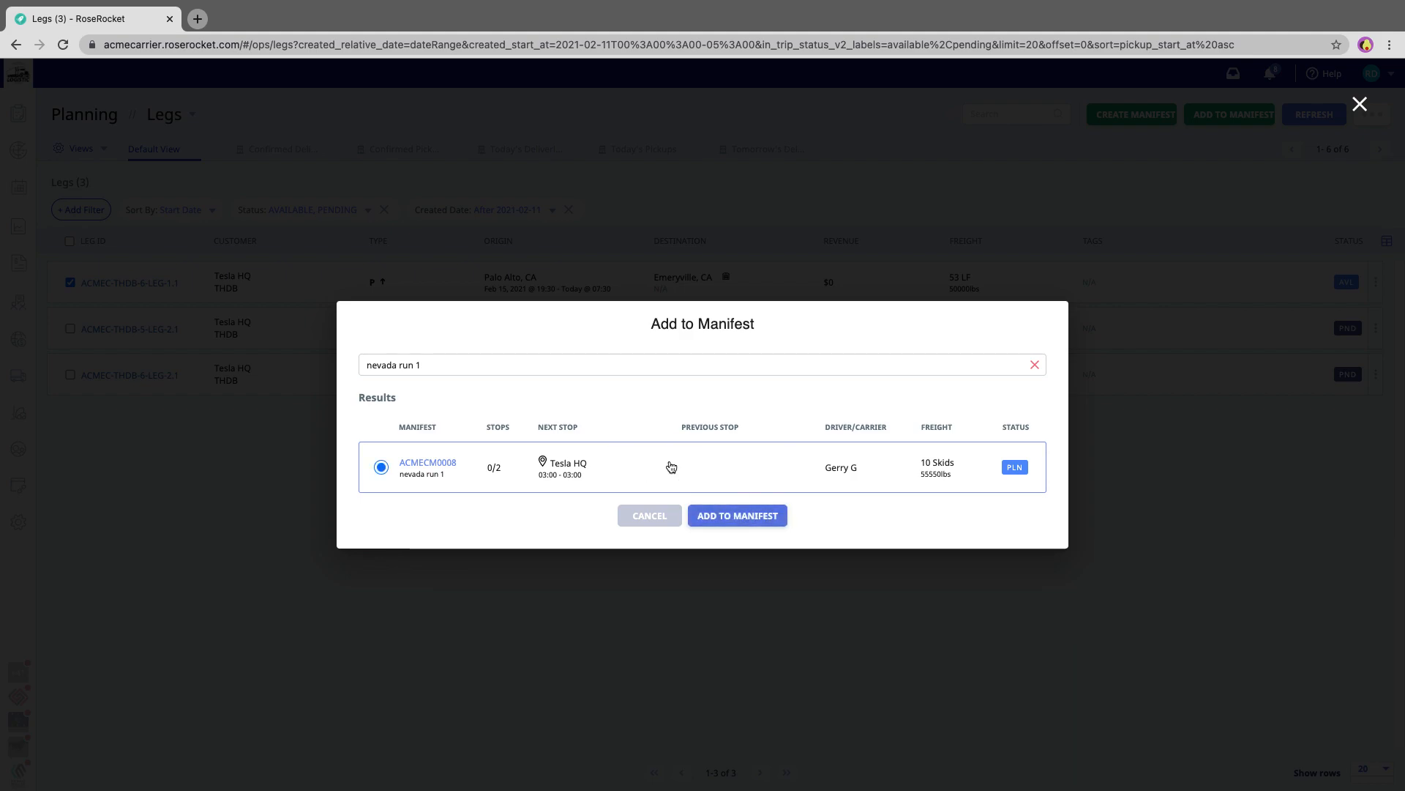
{"action": "left_click", "coordinate": [747, 518]}
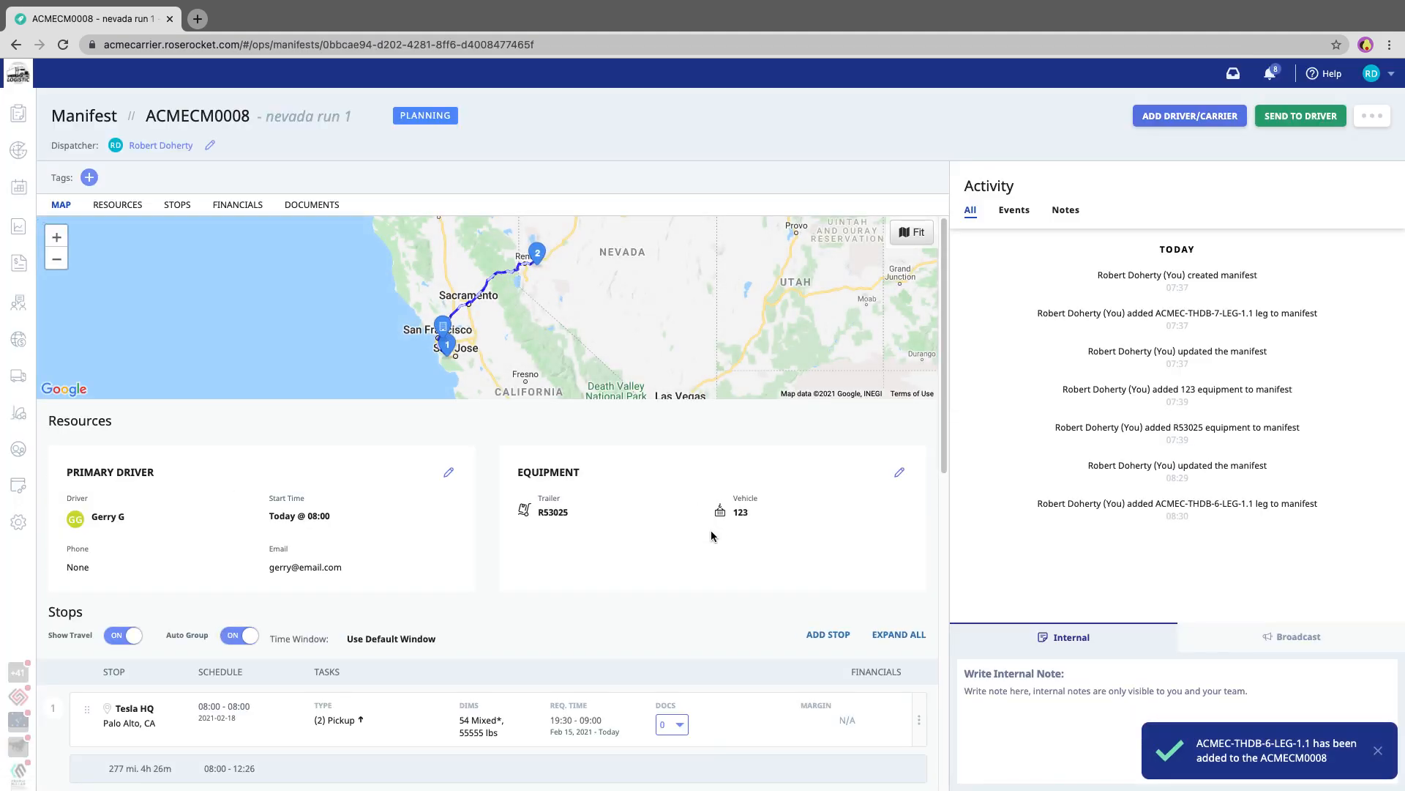
Step: Review the manifest's stops, expanding and collapsing the Tesla HQ pickup tasks, and return to the Legs board
{"action": "scroll", "coordinate": [515, 549], "scroll_direction": "down", "scroll_amount": 4}
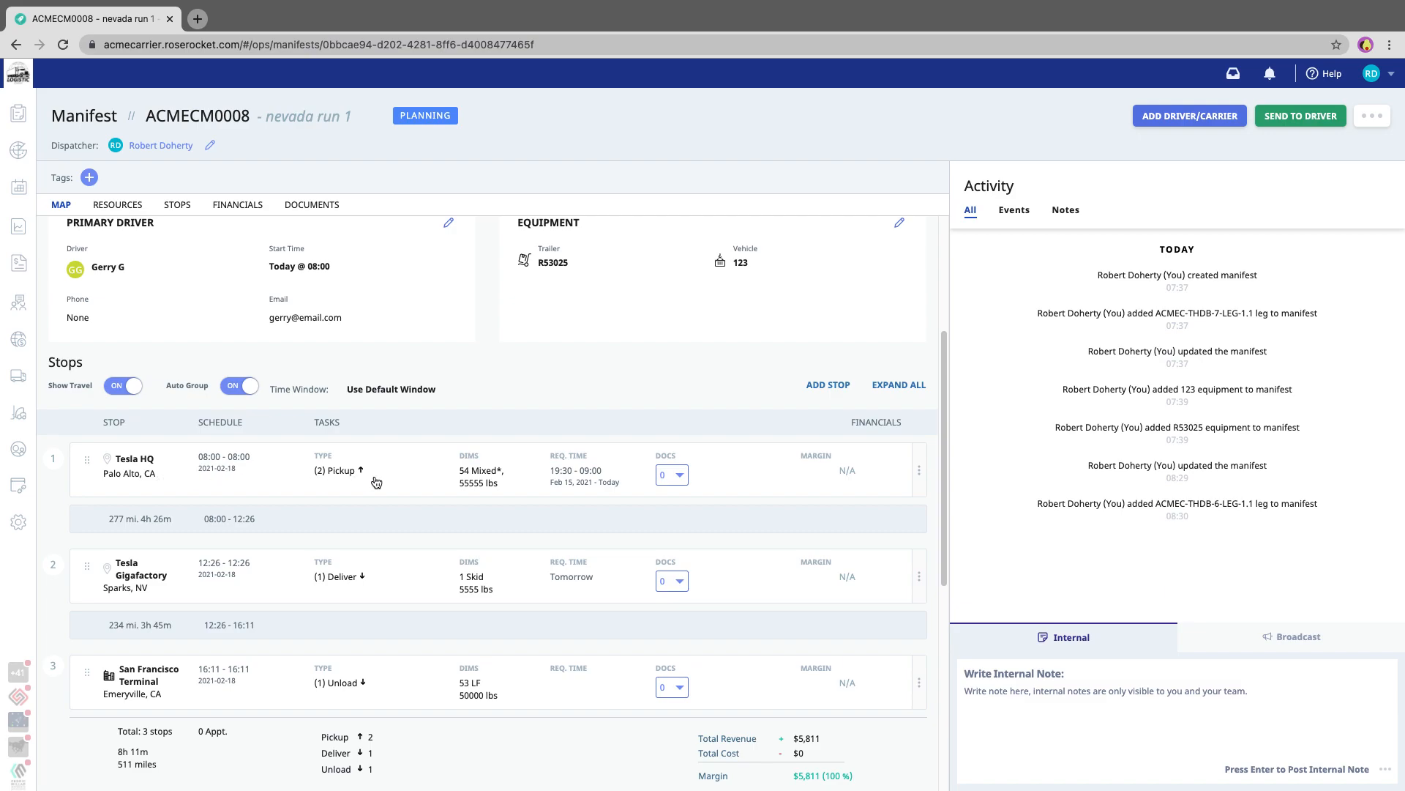
{"action": "left_click", "coordinate": [143, 477]}
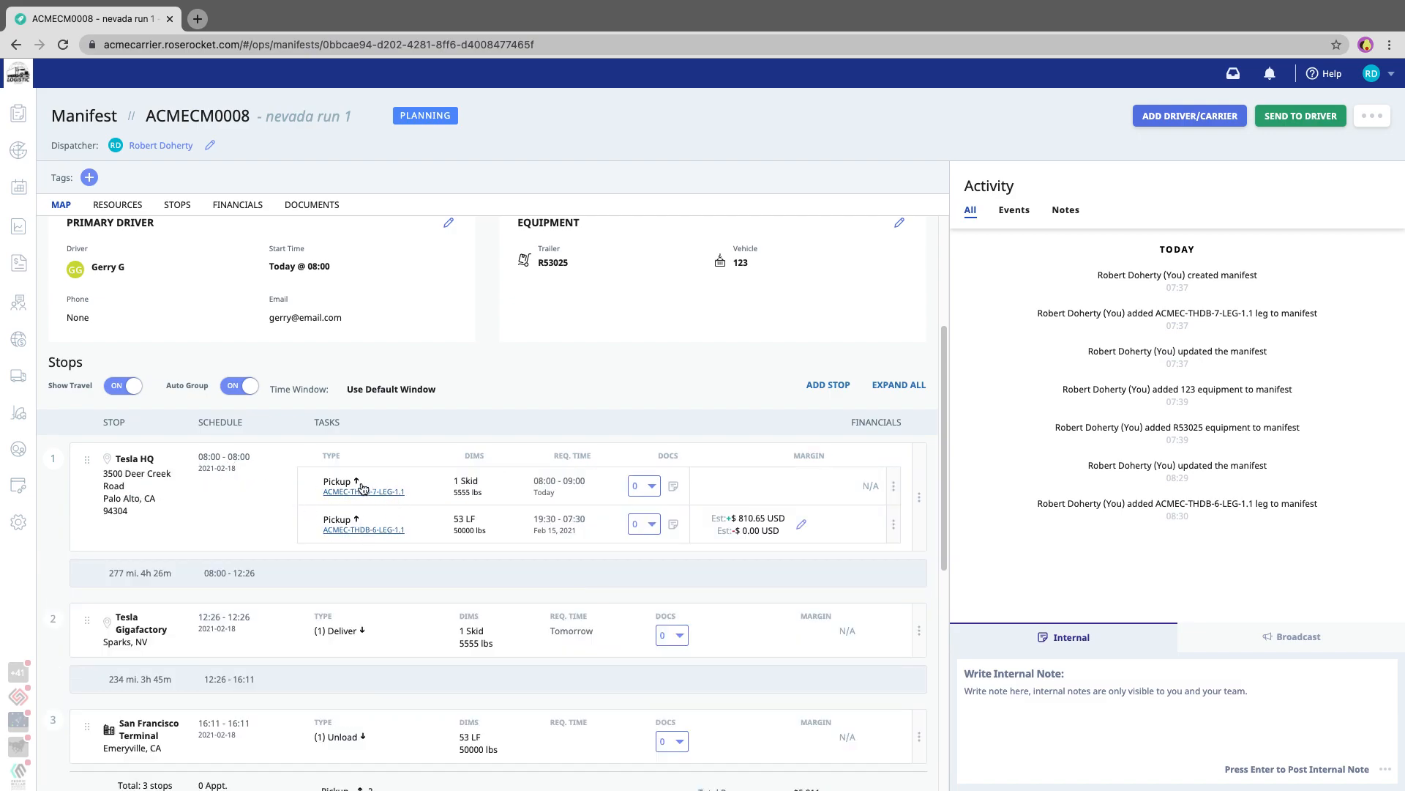
{"action": "left_click", "coordinate": [222, 505]}
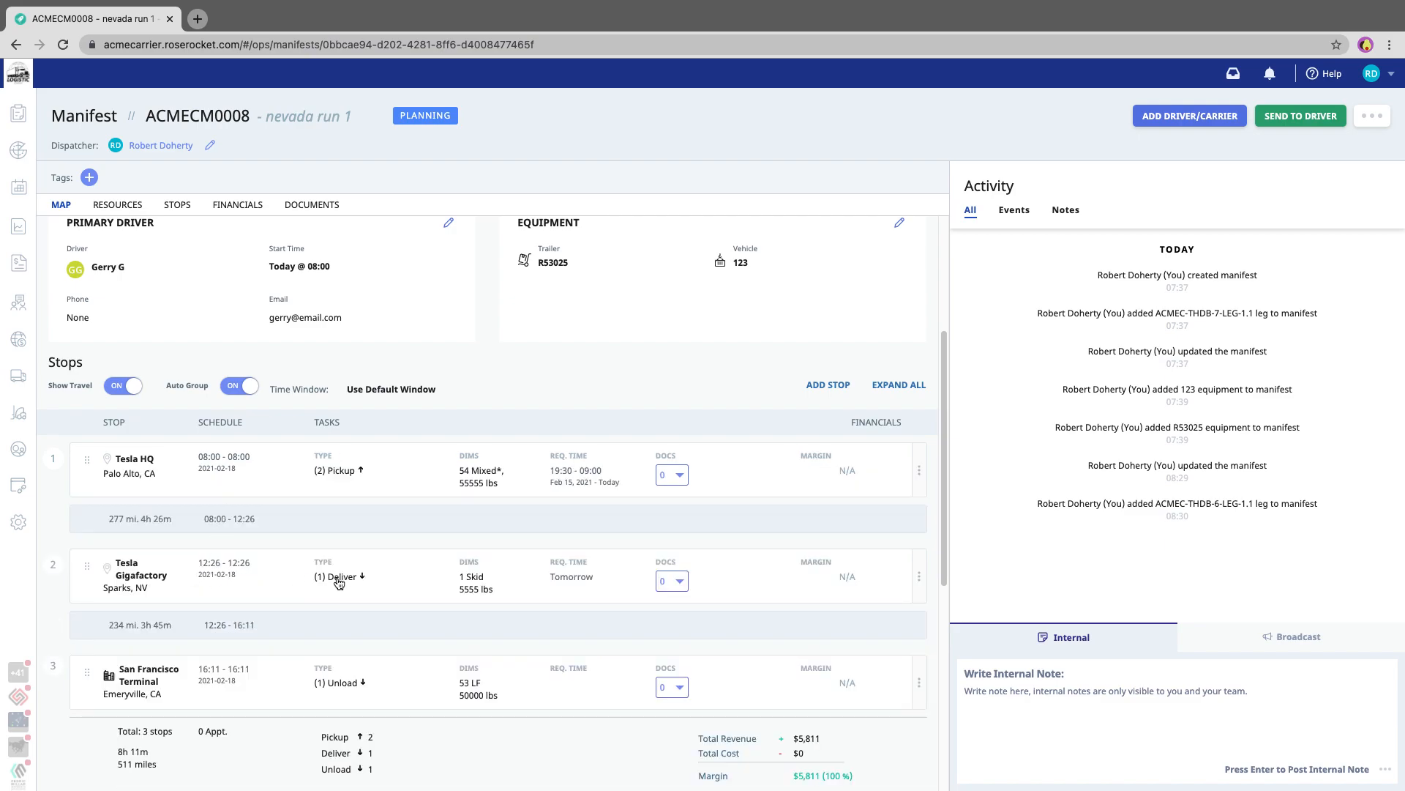
{"action": "mouse_move", "coordinate": [19, 186]}
{"action": "left_click", "coordinate": [83, 273]}
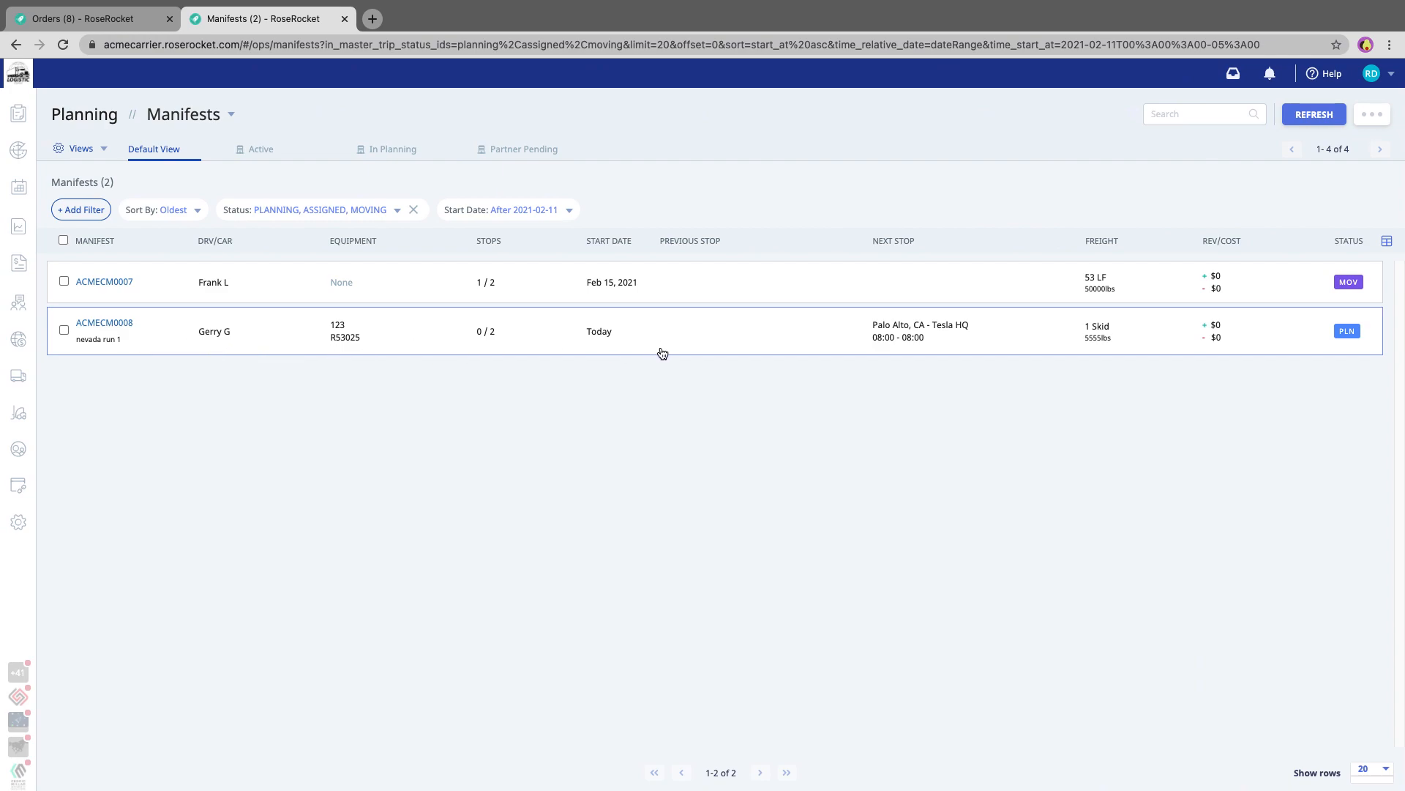
Step: Refresh the Manifests board, check its In Planning view, and return to the Default View
{"action": "left_click", "coordinate": [1300, 120]}
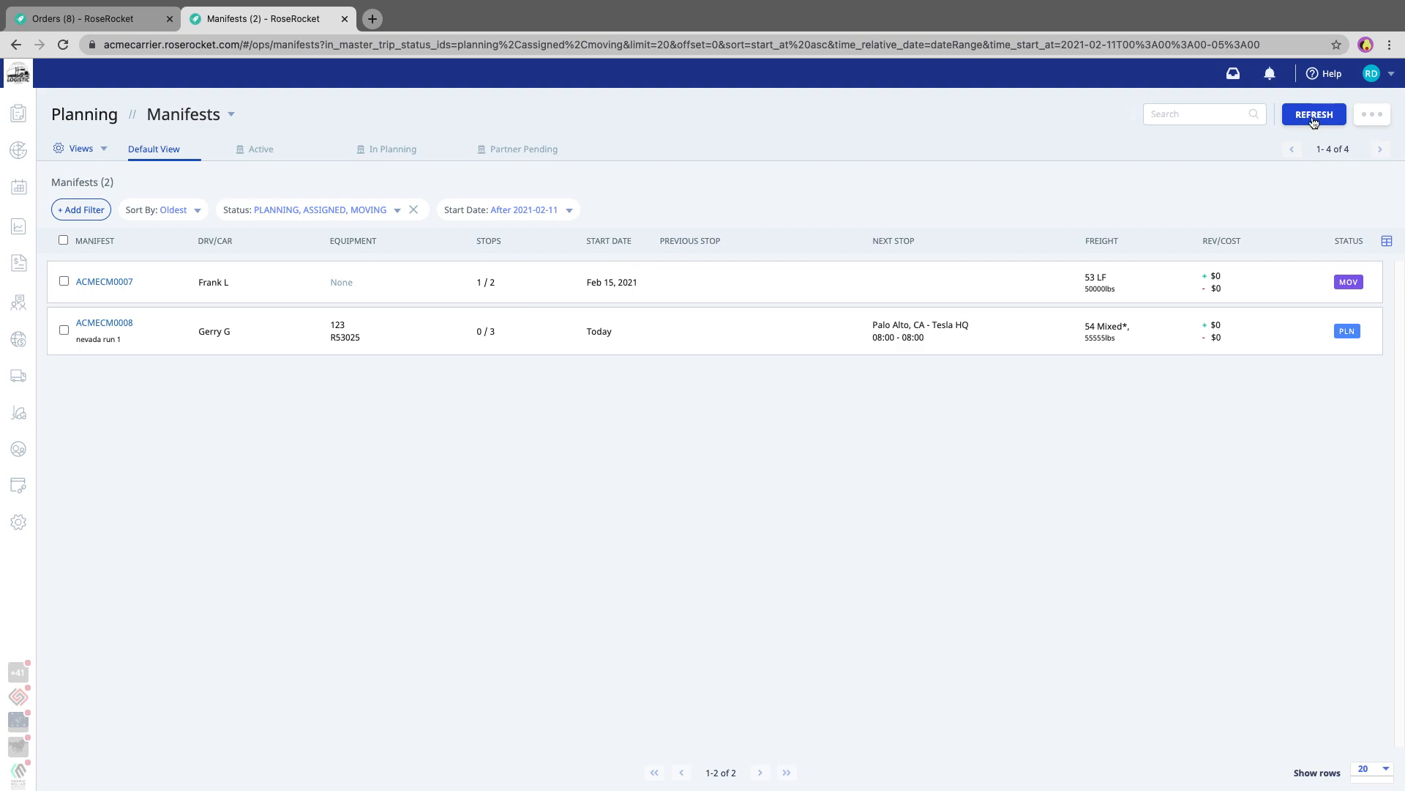
{"action": "left_click", "coordinate": [412, 153]}
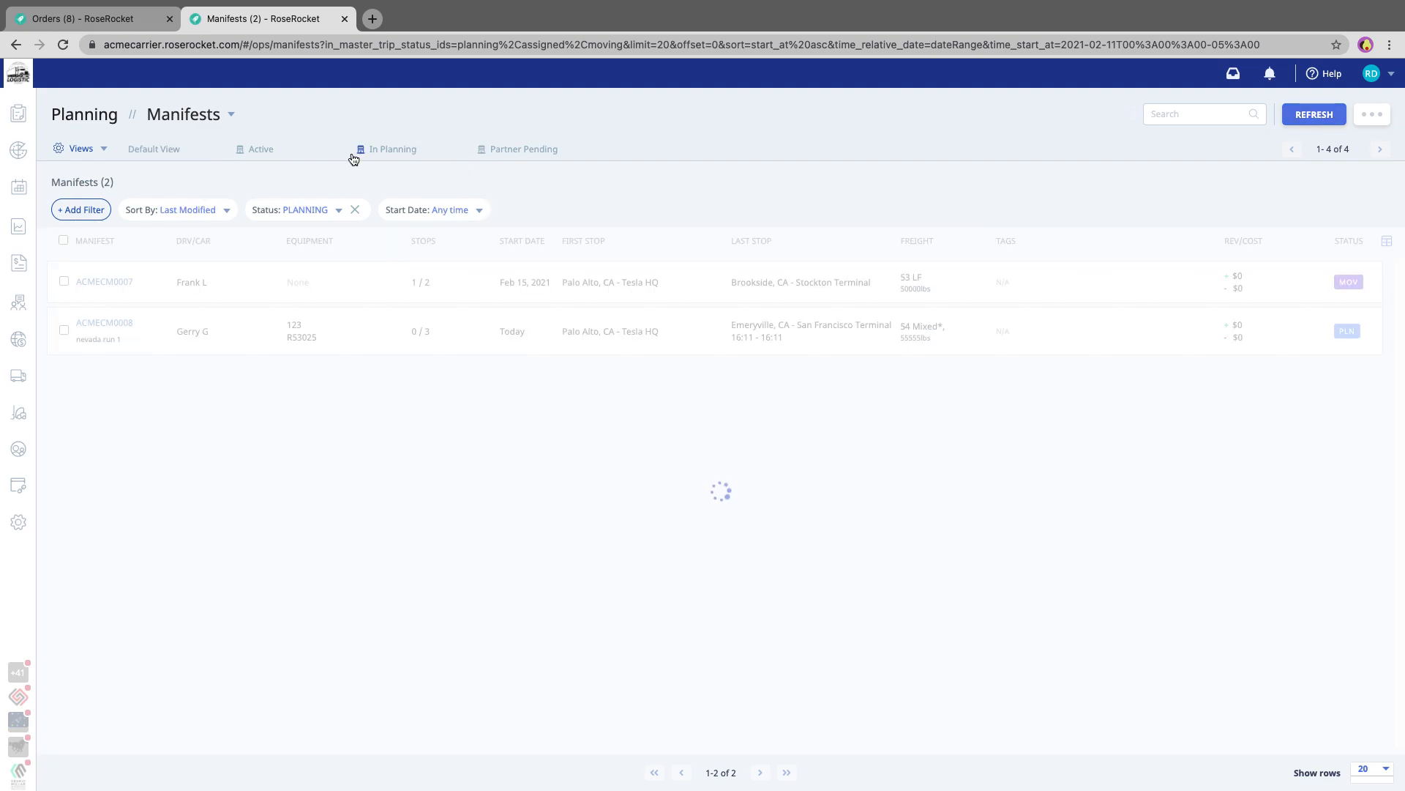
{"action": "left_click", "coordinate": [147, 157]}
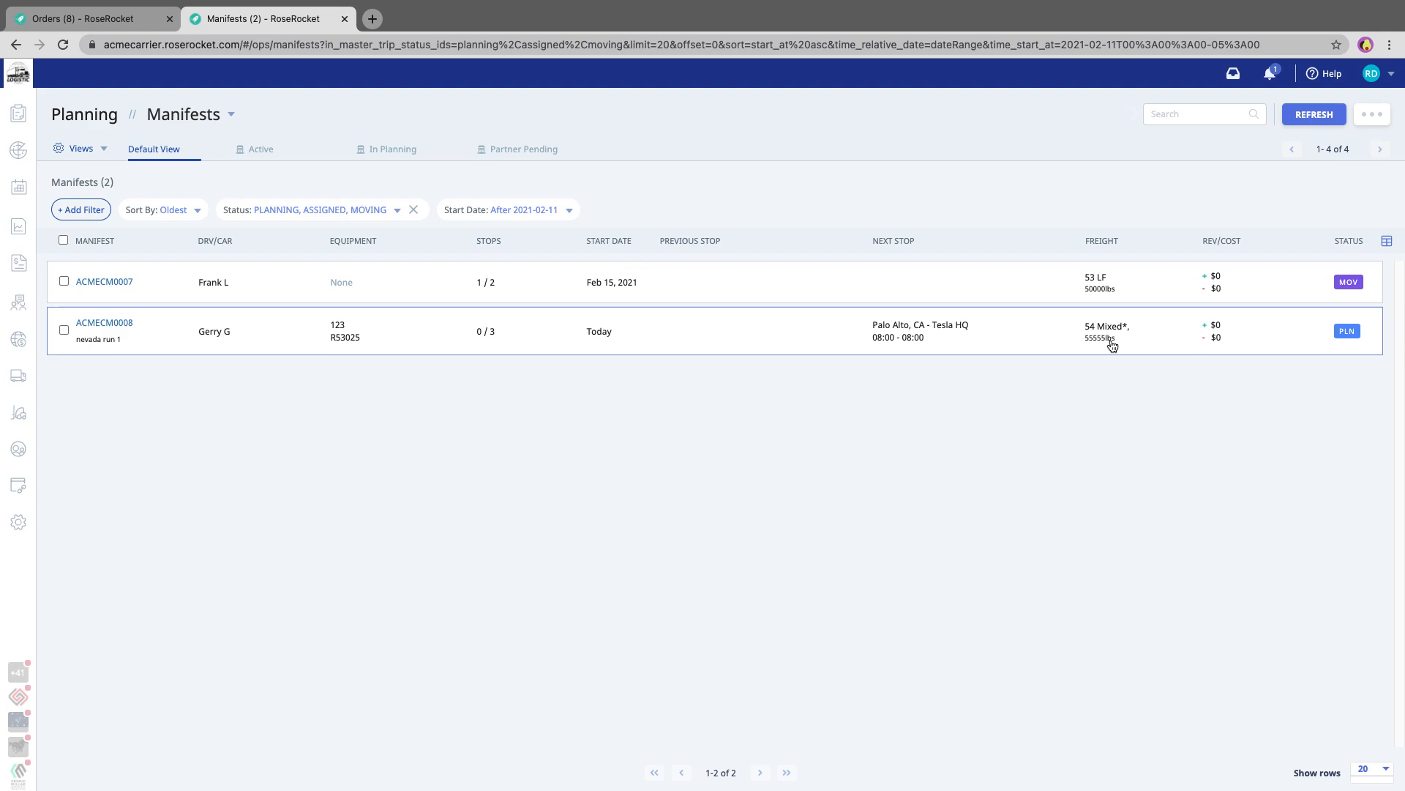
Step: Check the remaining legs on the Legs board and return to the Manifests board
{"action": "mouse_move", "coordinate": [898, 13]}
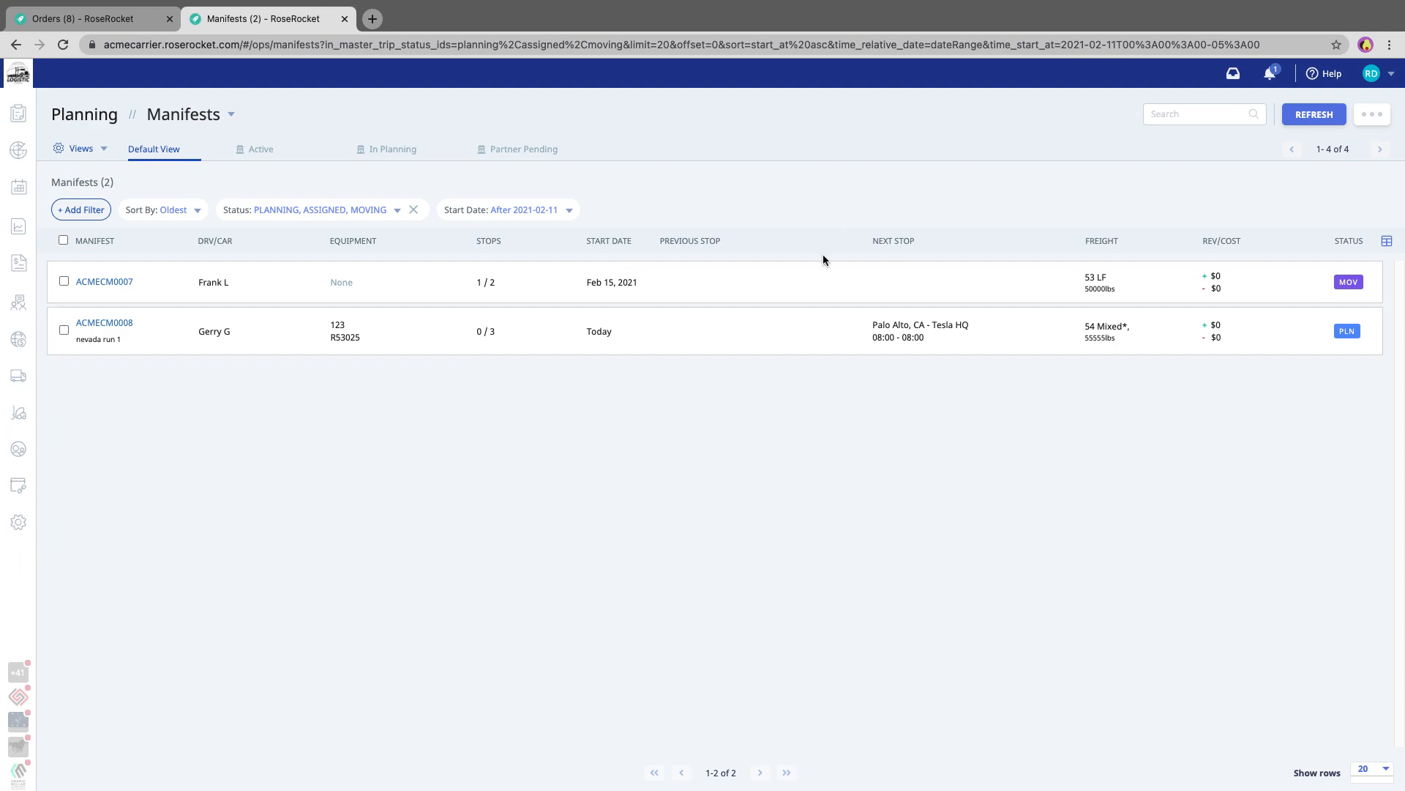
{"action": "key", "text": "ctrl+Right"}
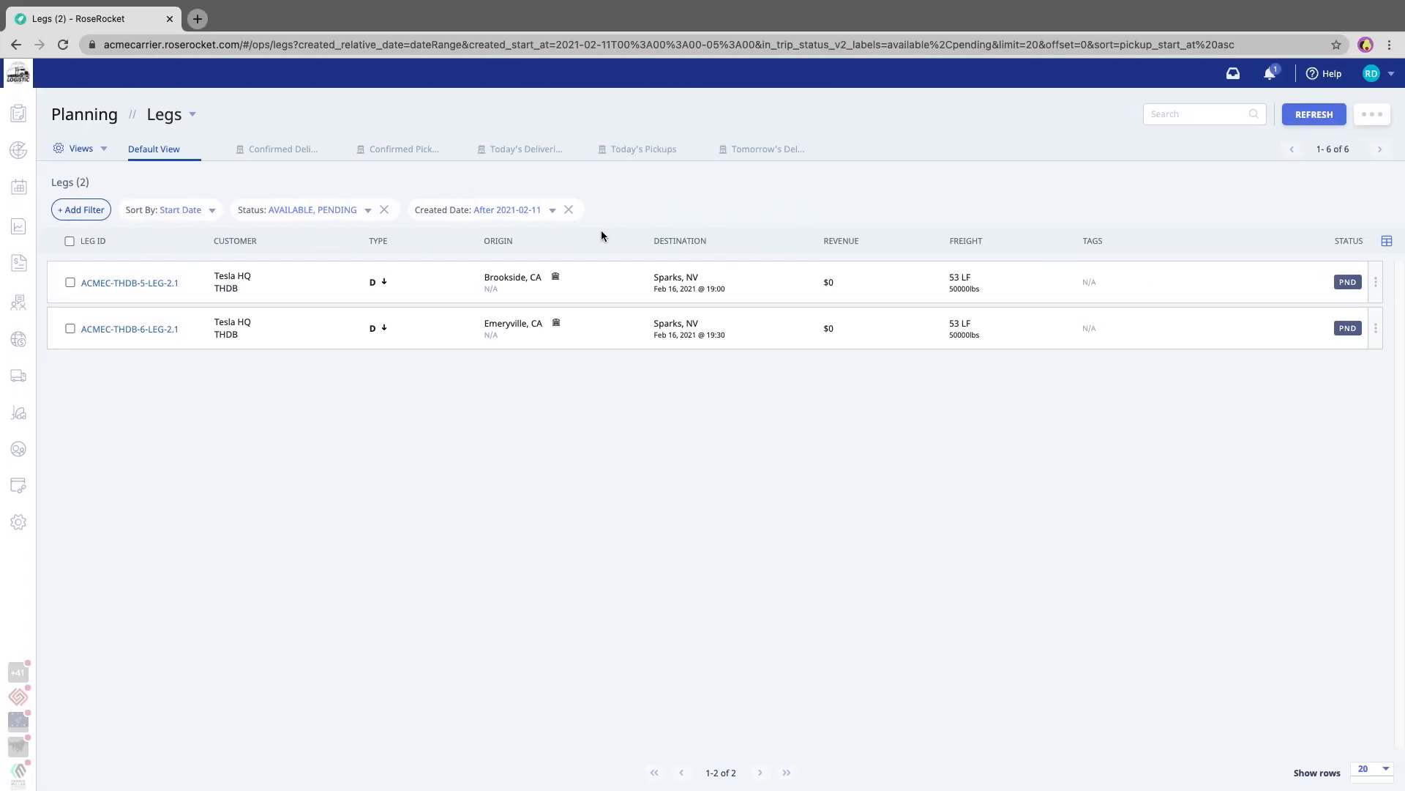
{"action": "key", "text": "ctrl+Left"}
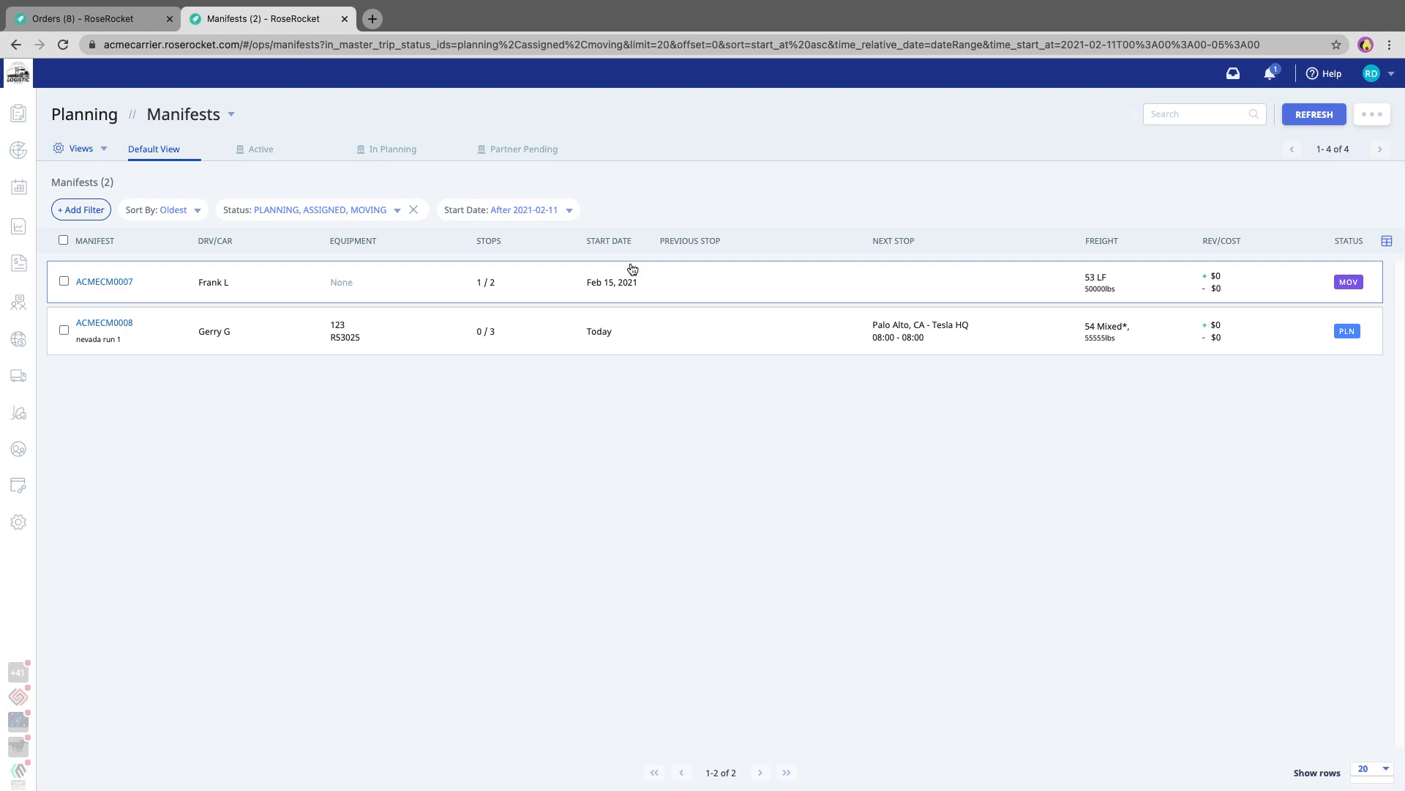
{"action": "mouse_move", "coordinate": [854, 21]}
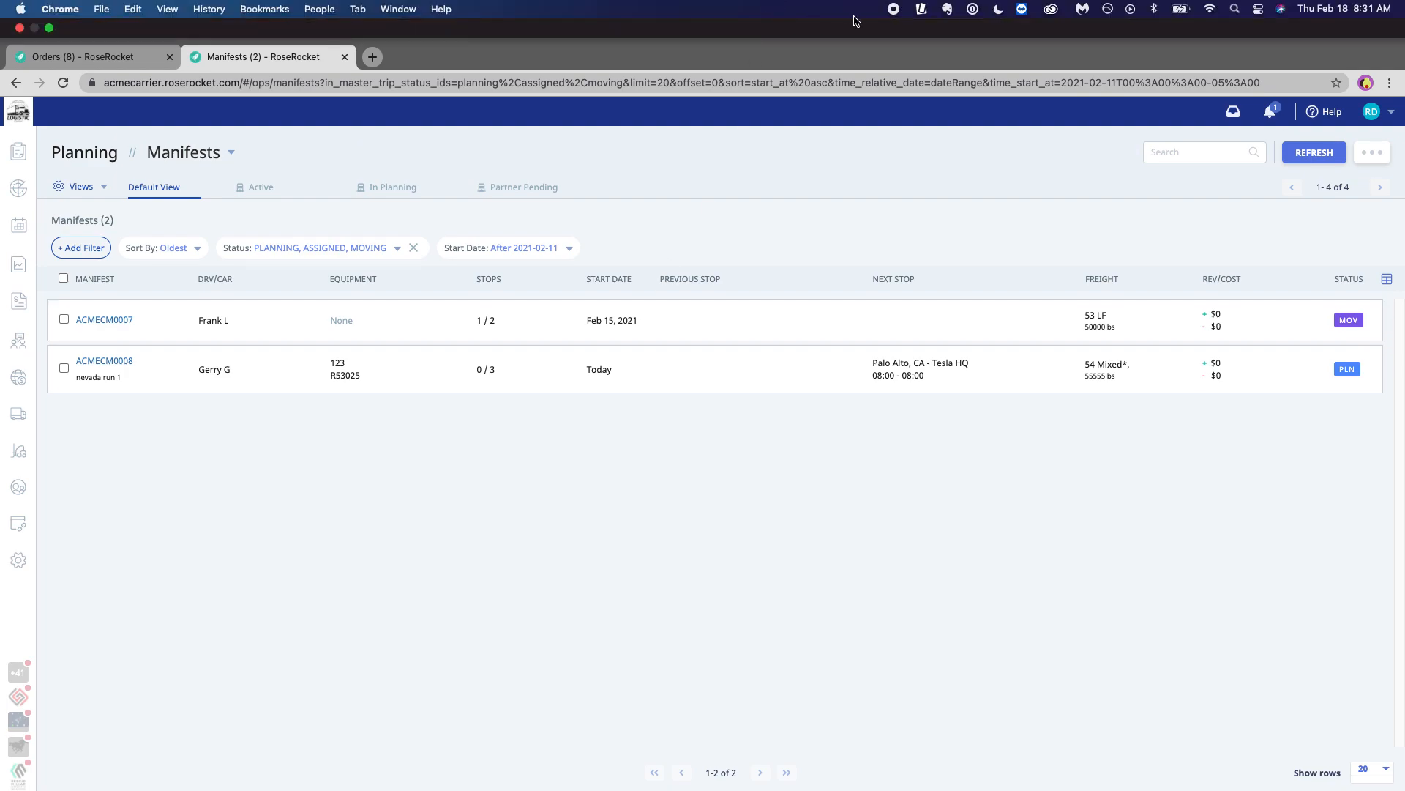